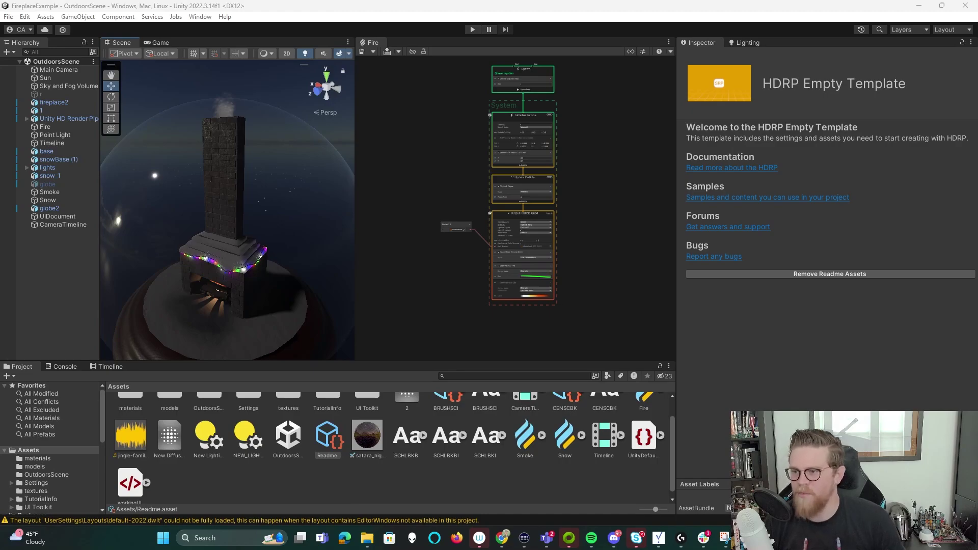
- Deactivate the existing Snow object in the scene
left_click_drag(229, 214, 209, 184, "alt")
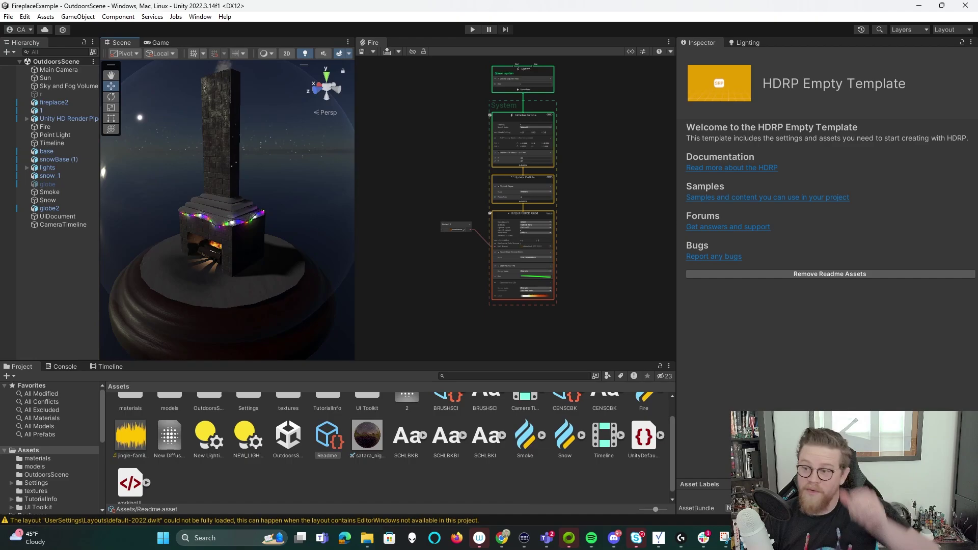
left_click_drag(209, 189, 247, 180, "alt")
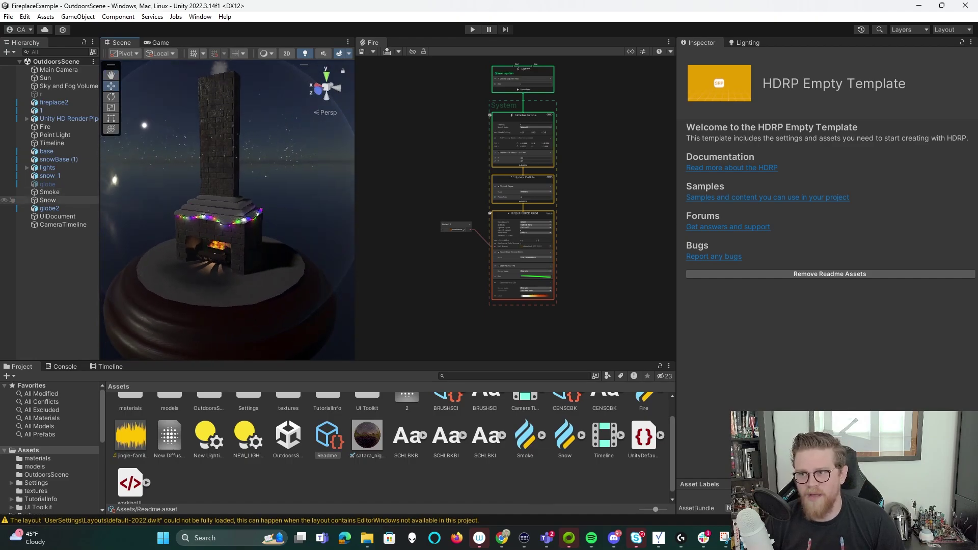
left_click(48, 200)
left_click(704, 56)
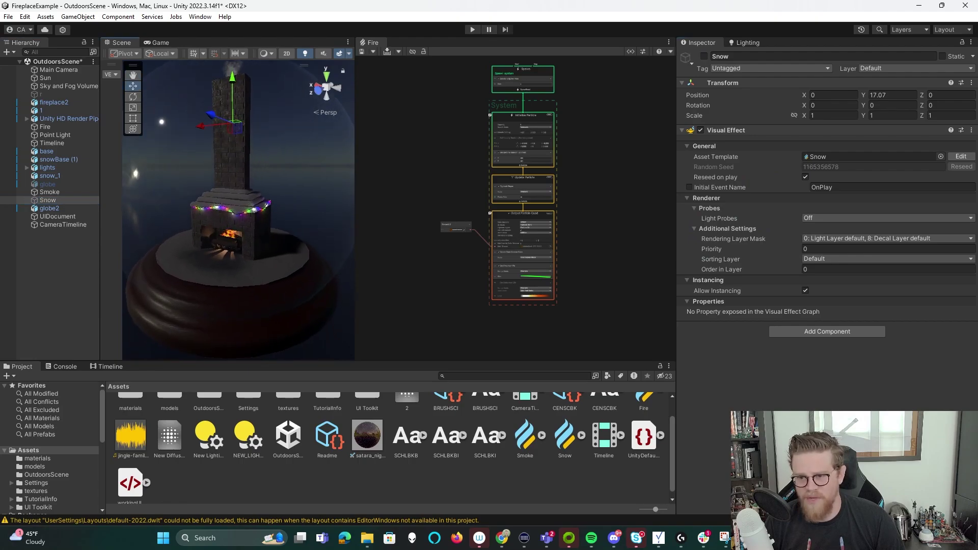
left_click_drag(219, 178, 219, 210, "alt")
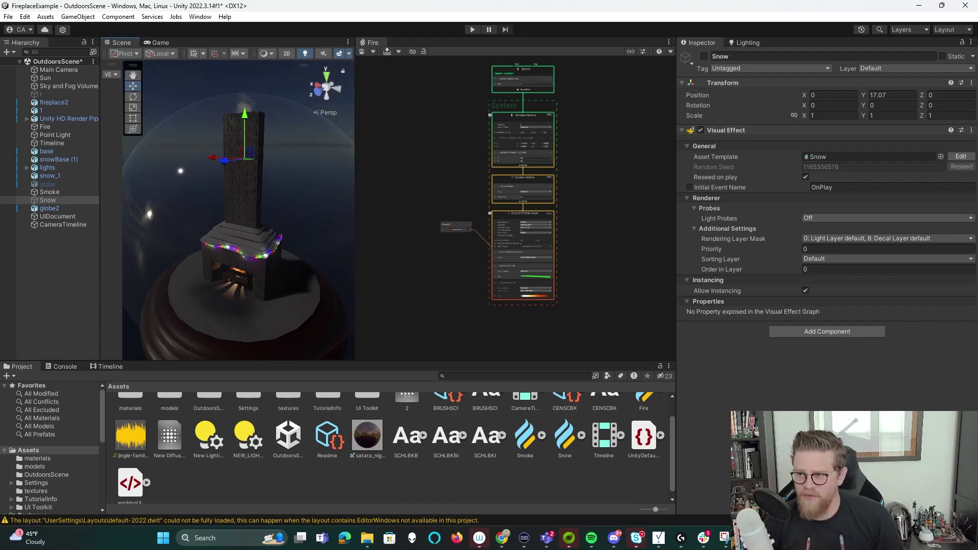
- Create a Visual Effect Graph asset named Snow_Tutorial in the Assets folder
right_click(270, 477)
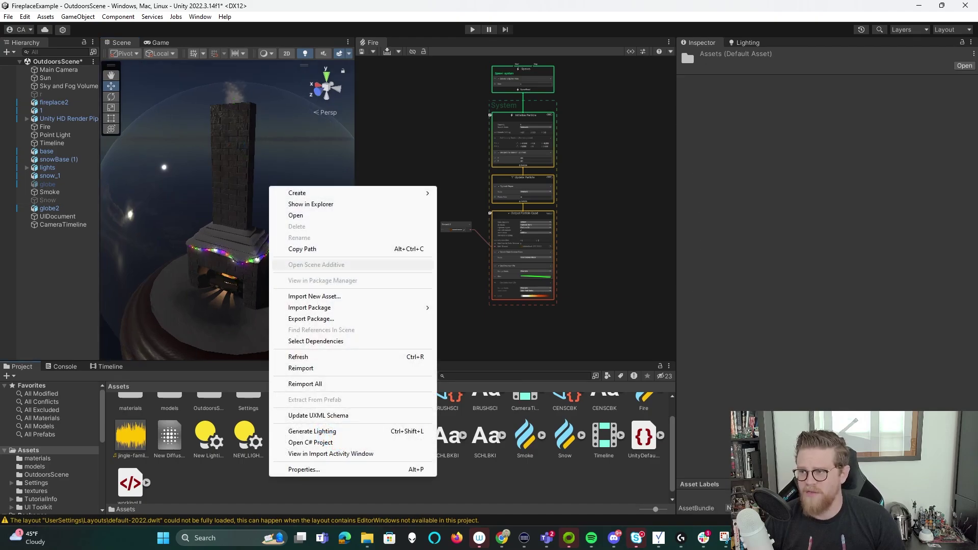
mouse_move(315, 193)
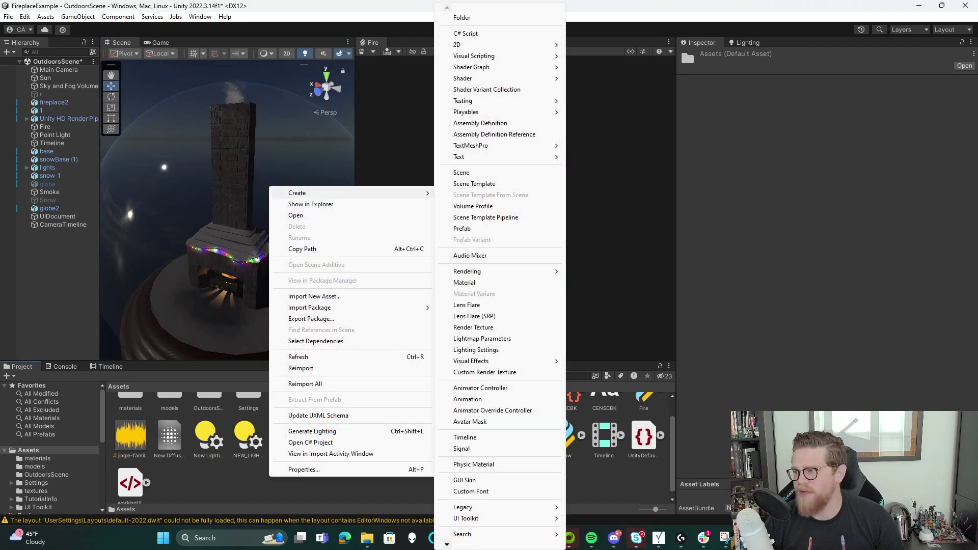
mouse_move(471, 361)
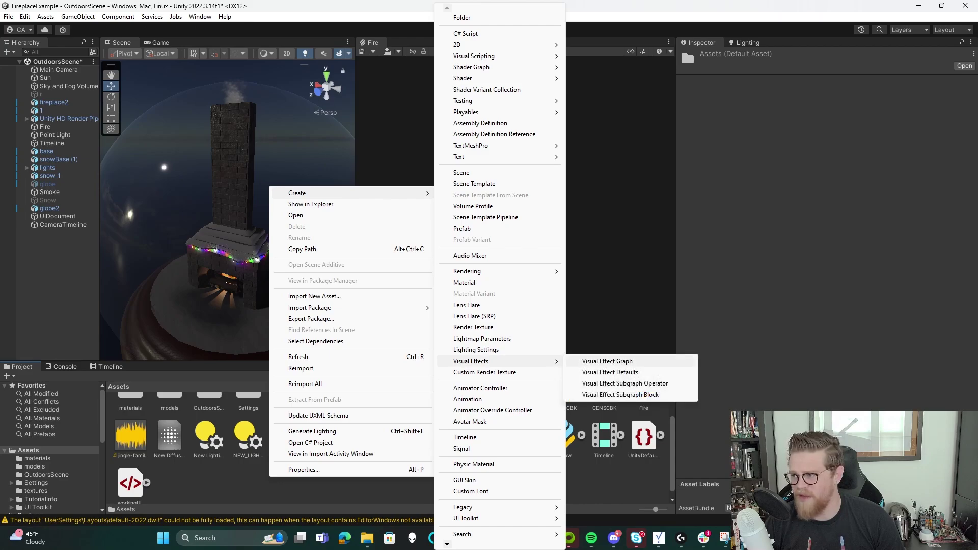
left_click(606, 361)
type("S")
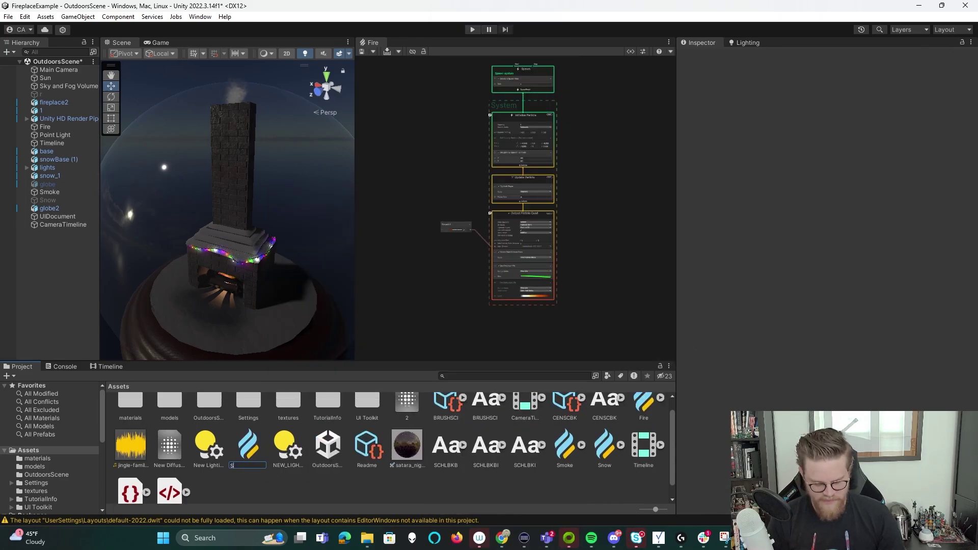
type("now_T")
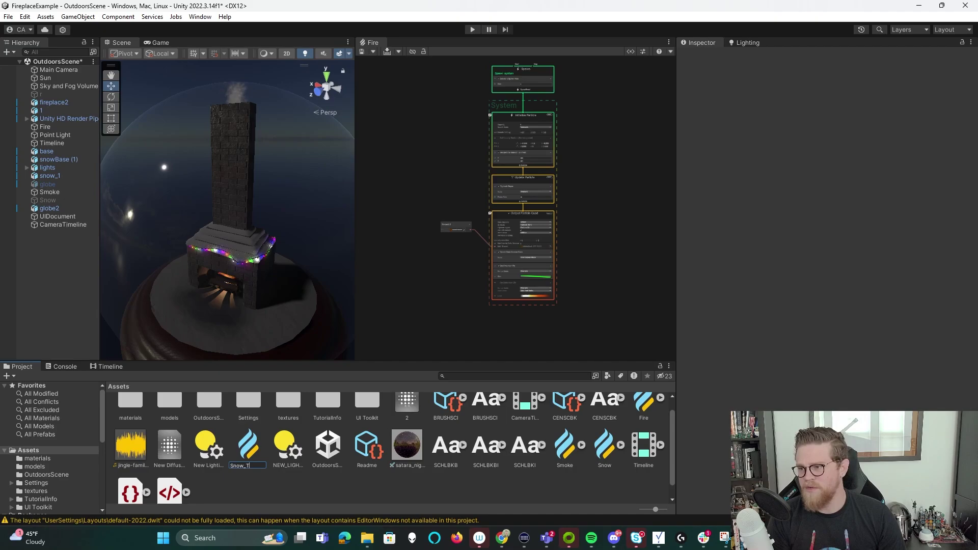
type("utorial")
key("Return")
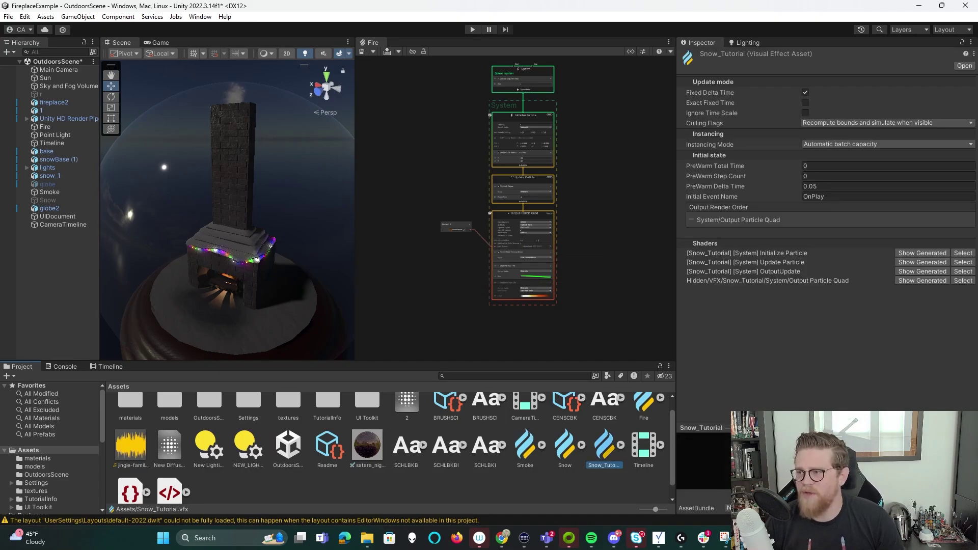
- Close the Fire visual effect graph
middle_click_drag(586, 184, 567, 221)
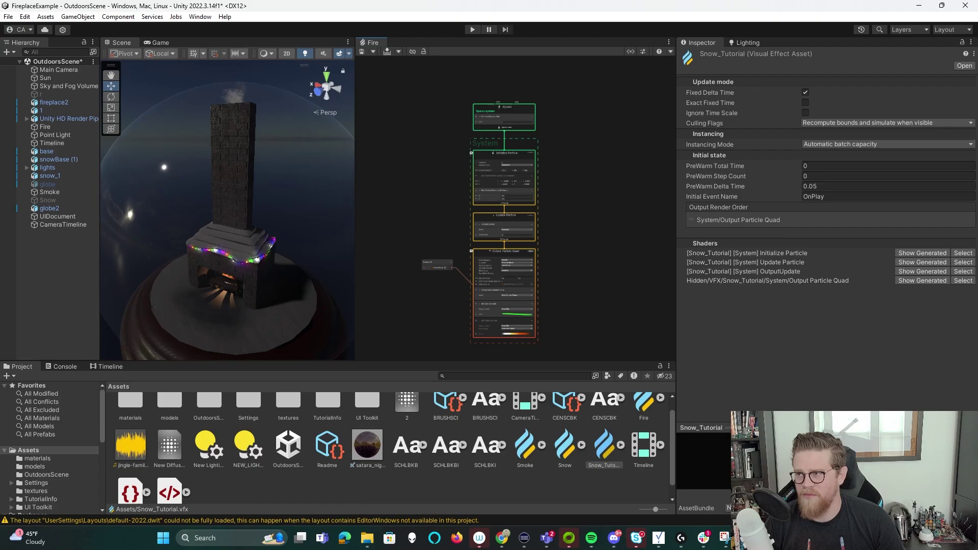
right_click(366, 43)
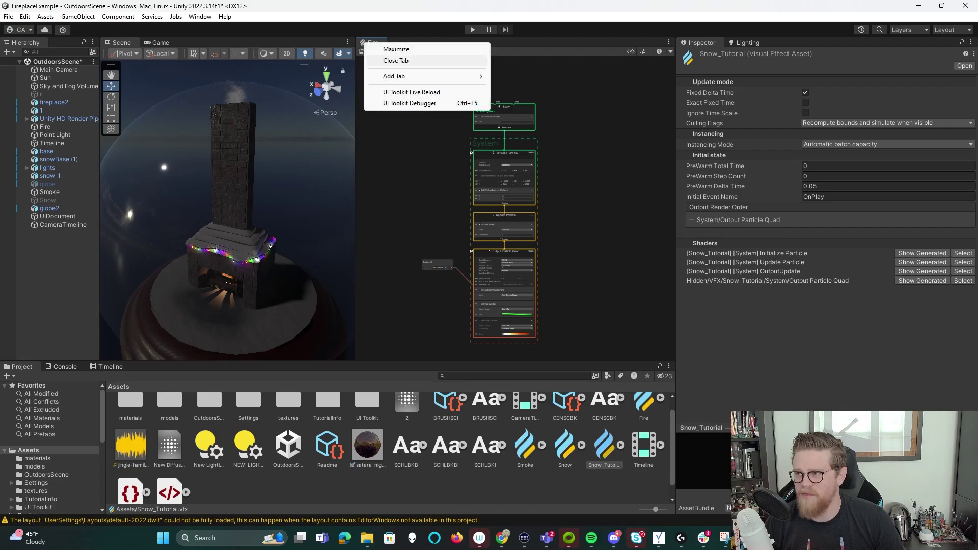
left_click(396, 61)
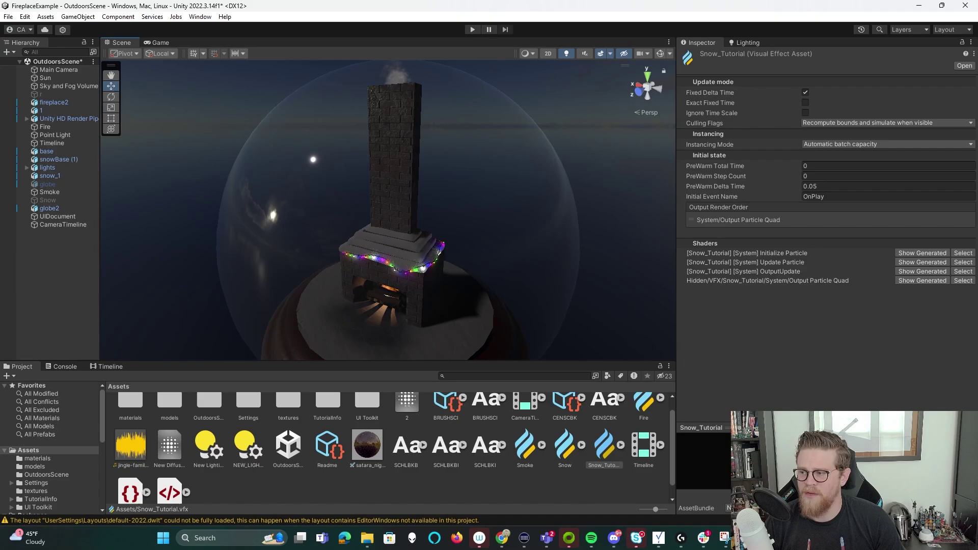
- Open the Snow_Tutorial graph, dock it beside the Scene view, and widen its pane to show the whole node system
double_click(604, 446)
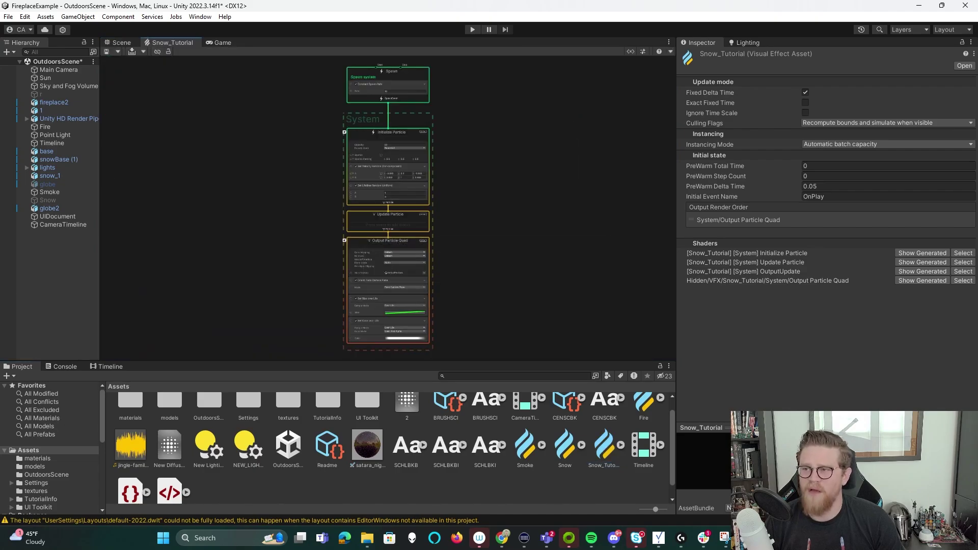
left_click_drag(172, 42, 560, 153)
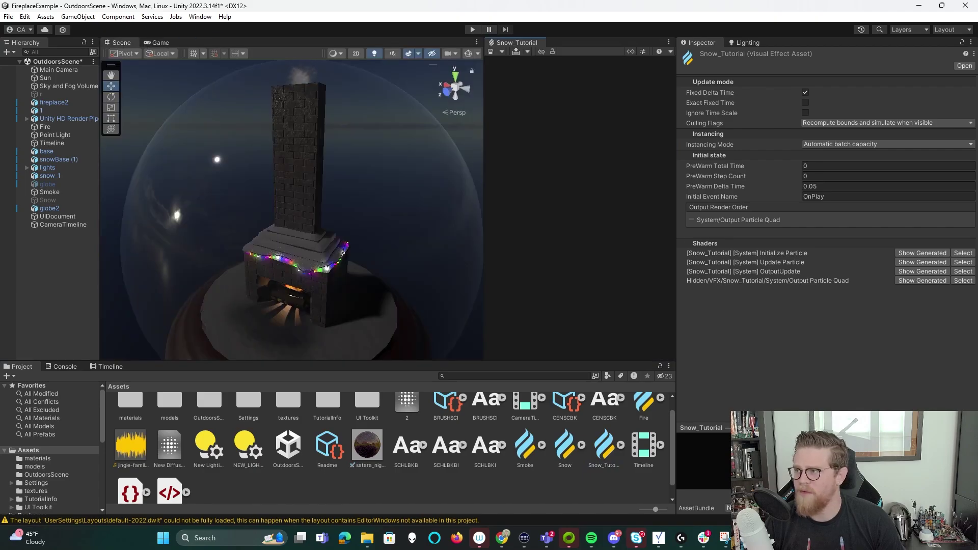
left_click_drag(484, 183, 359, 203)
middle_click_drag(540, 179, 413, 186)
left_click_drag(523, 78, 523, 77)
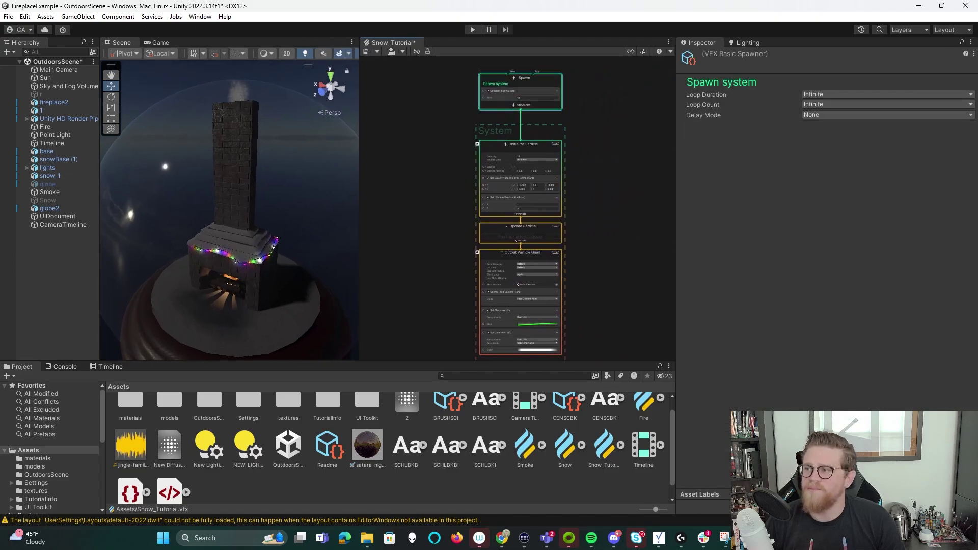
middle_click_drag(521, 214, 527, 206)
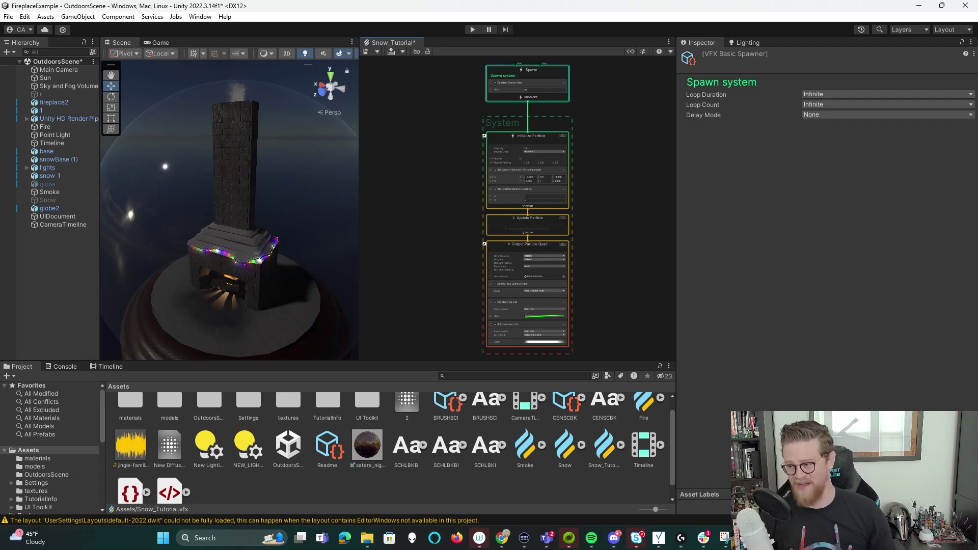
- Add the Snow_Tutorial effect to the scene hierarchy and move it beside the chimney, to about X -5.37, Y 14.98
scroll(167, 391, "up", 1)
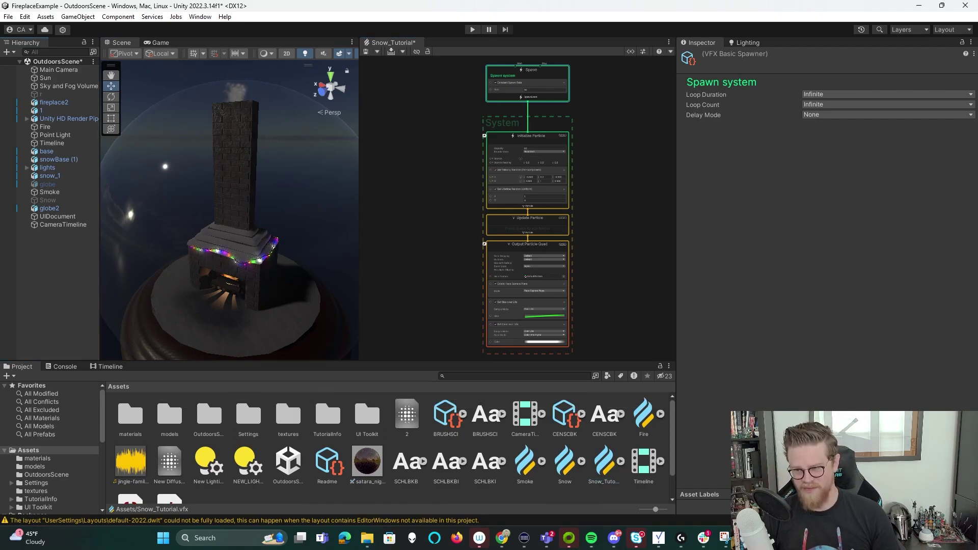
left_click_drag(604, 463, 55, 265)
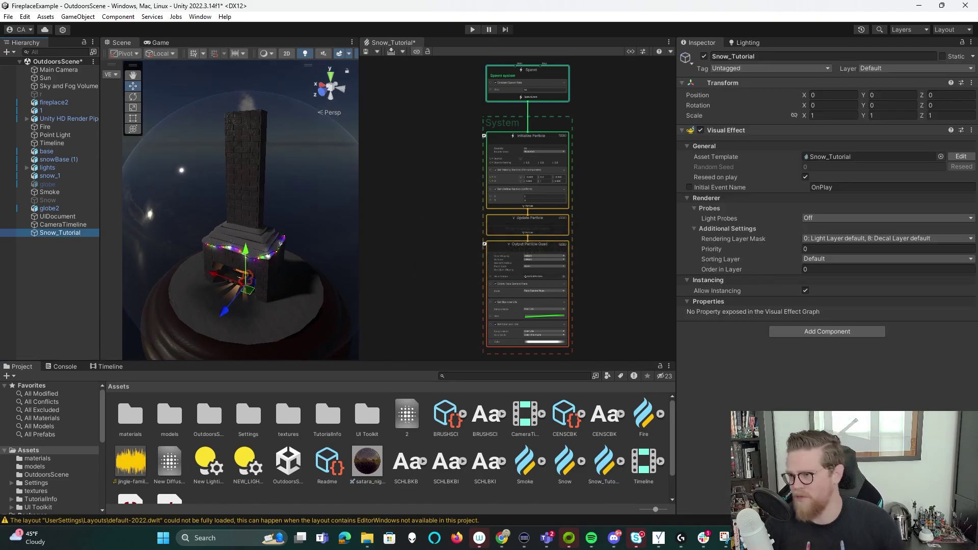
left_click_drag(246, 209, 259, 178)
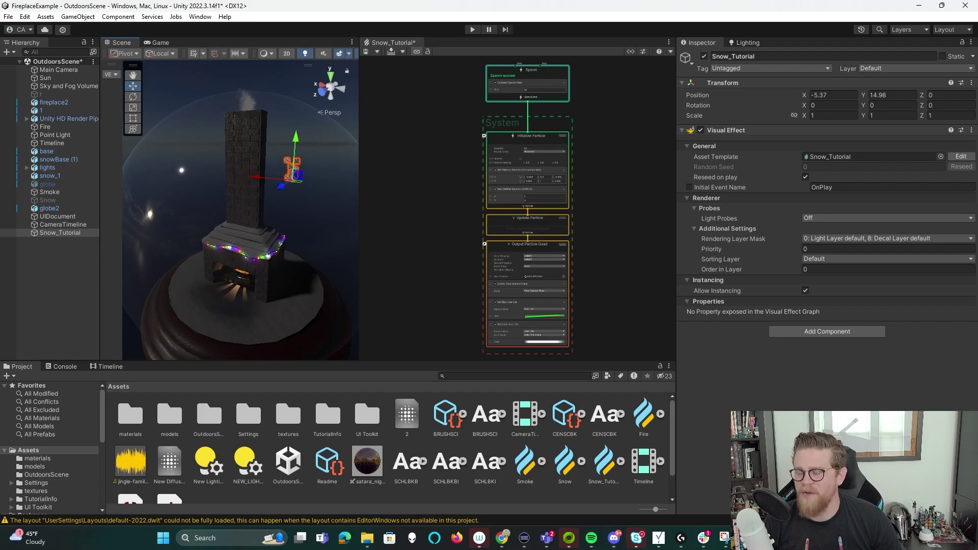
middle_click_drag(259, 180, 186, 249)
scroll(230, 206, "up", 8)
left_click_drag(185, 249, 171, 220, "alt")
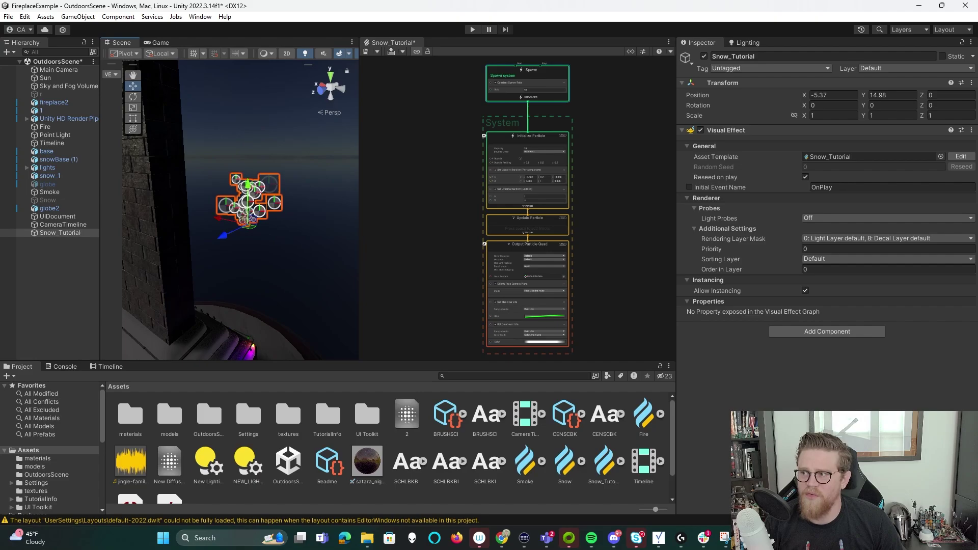
- Examine the Spawn and Initialize Particle contexts, including spawn rate, capacity, random velocity and random lifetime settings
scroll(527, 143, "up", 8)
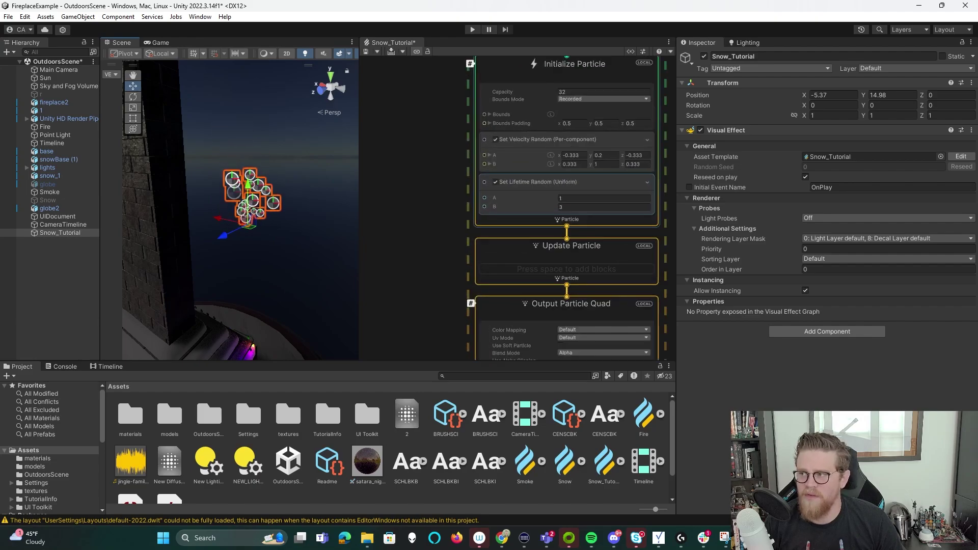
middle_click_drag(570, 102, 550, 280)
scroll(550, 280, "down", 1)
scroll(629, 227, "down", 1)
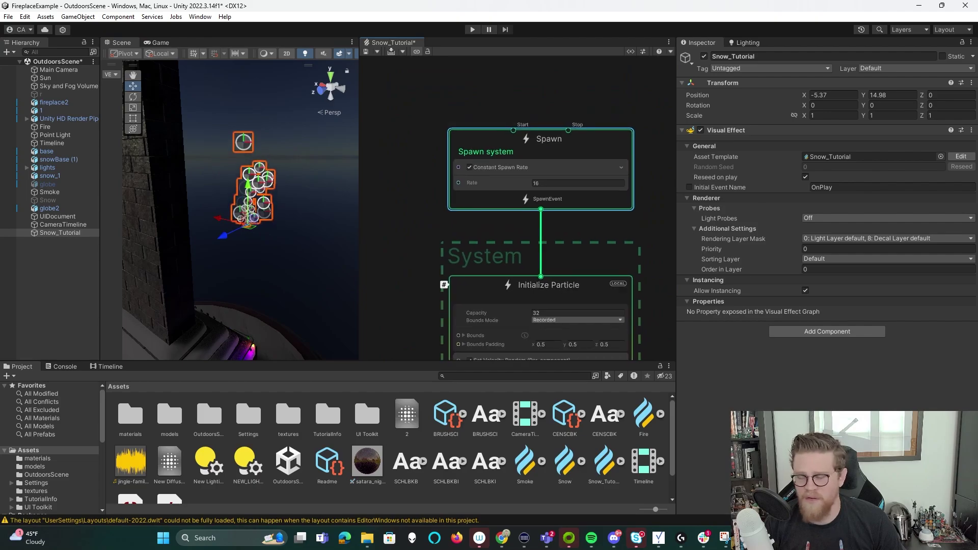
middle_click_drag(629, 227, 587, 196)
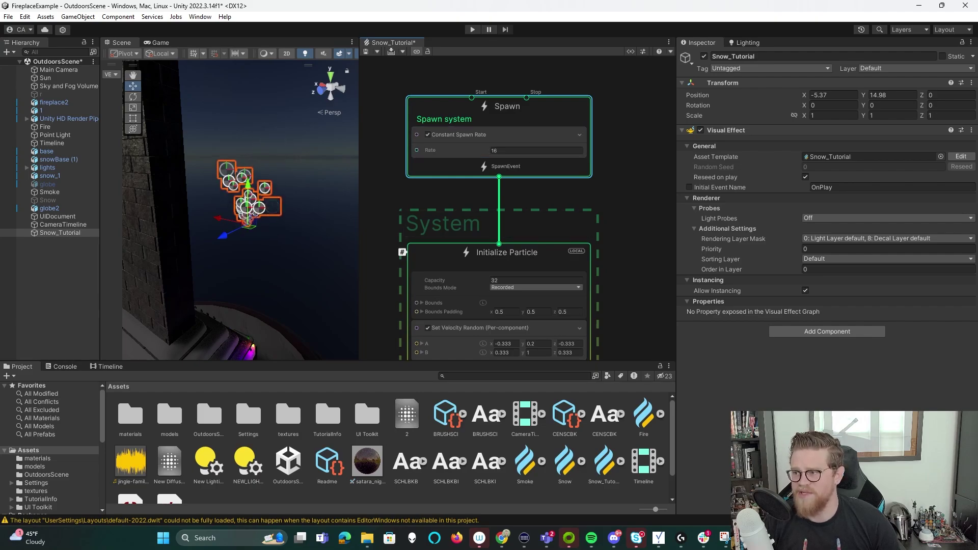
middle_click_drag(535, 152, 543, 64)
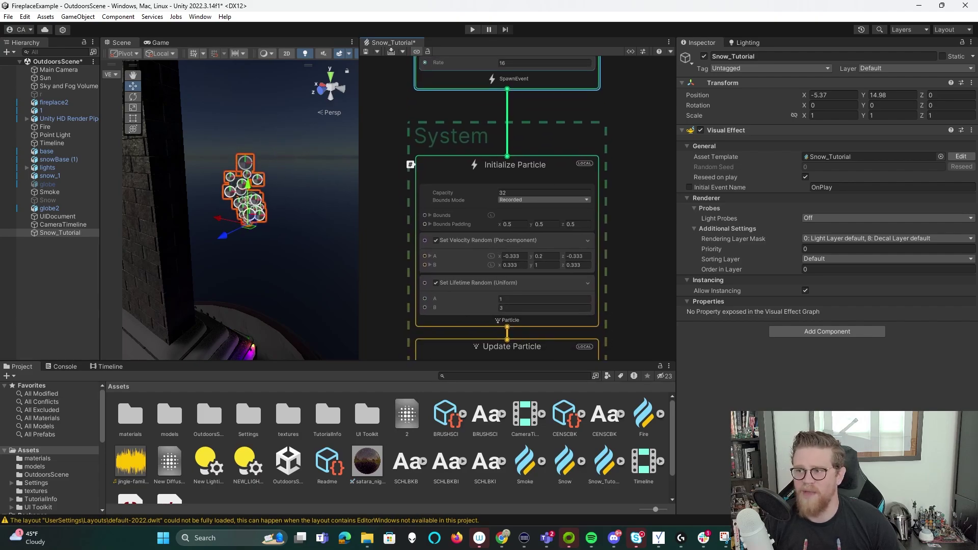
middle_click_drag(537, 102, 549, 147)
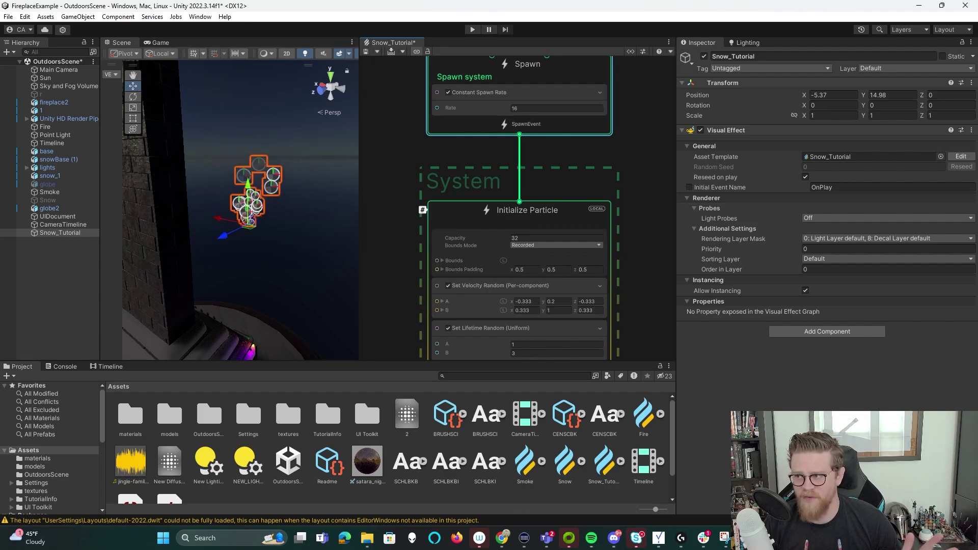
middle_click_drag(539, 265, 511, 157)
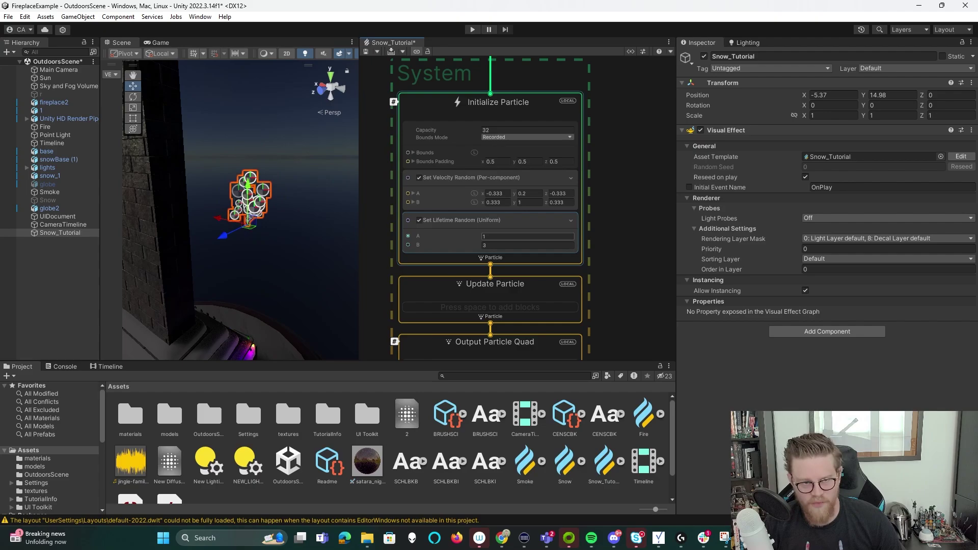
key("Return")
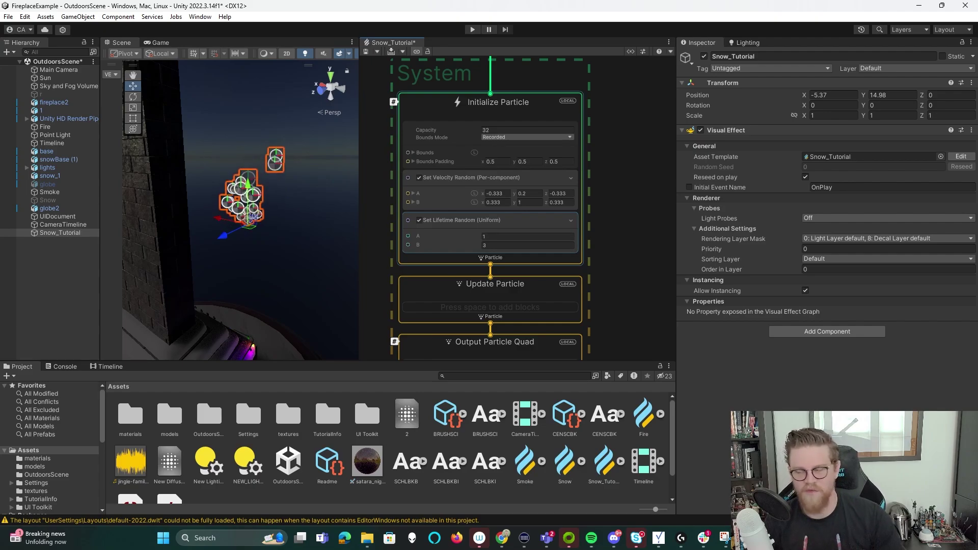
- Examine the Update Particle and Output Particle Quad contexts, including texture, orientation, size and color over life, against the particles in the scene
scroll(563, 216, "down", 3)
middle_click_drag(563, 216, 558, 143)
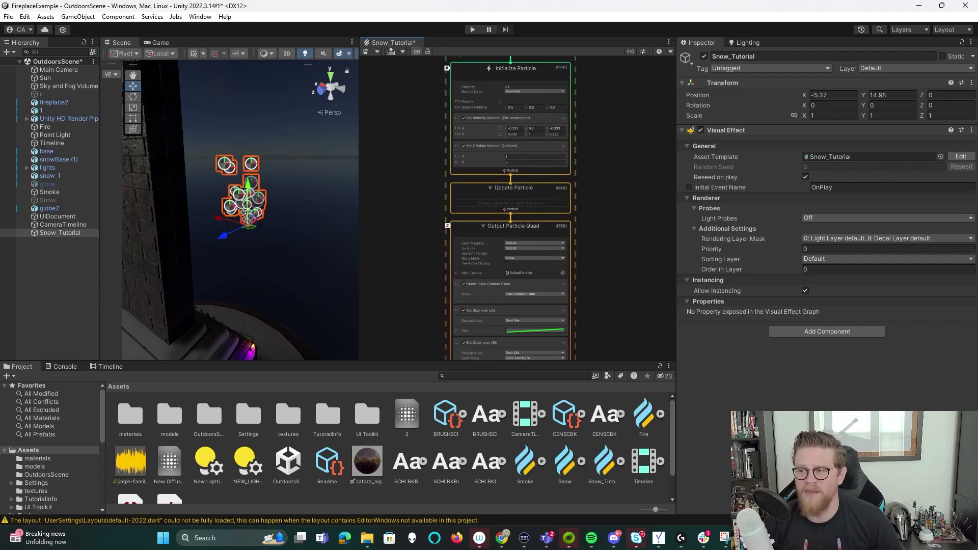
double_click(516, 188)
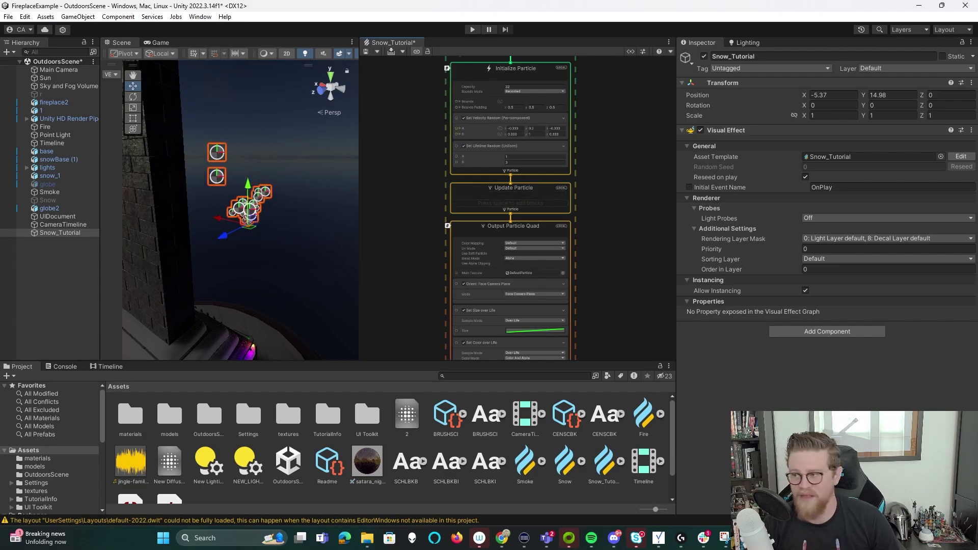
middle_click_drag(606, 254, 606, 157)
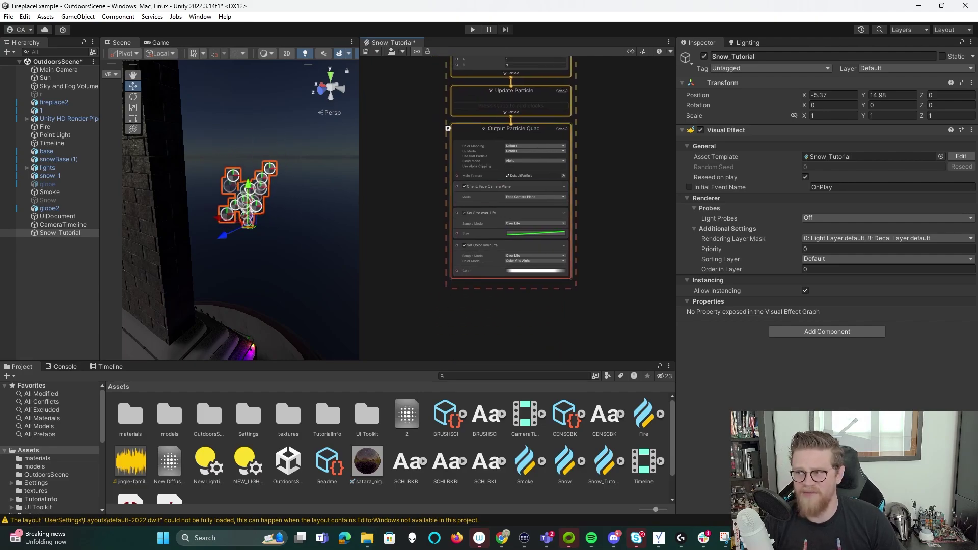
scroll(566, 182, "up", 5)
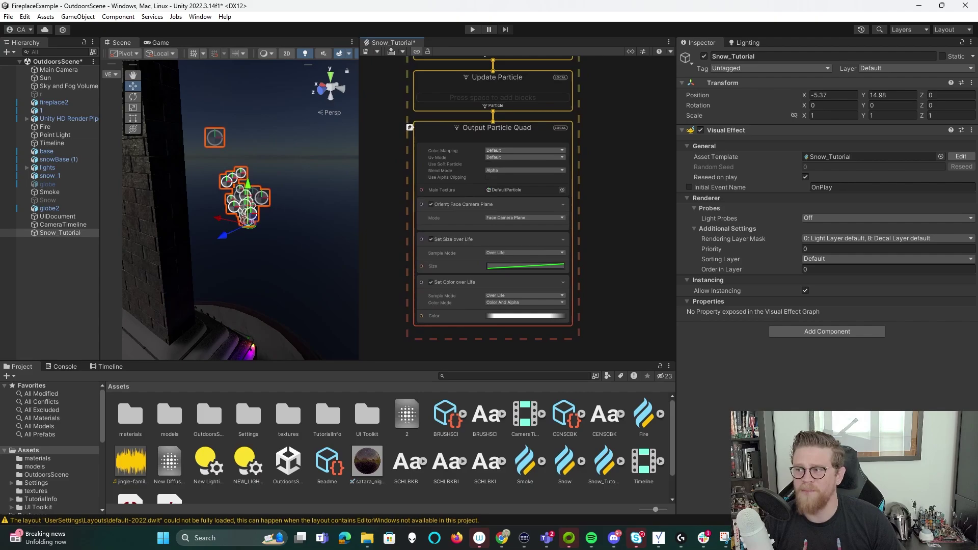
middle_click_drag(549, 194, 638, 202)
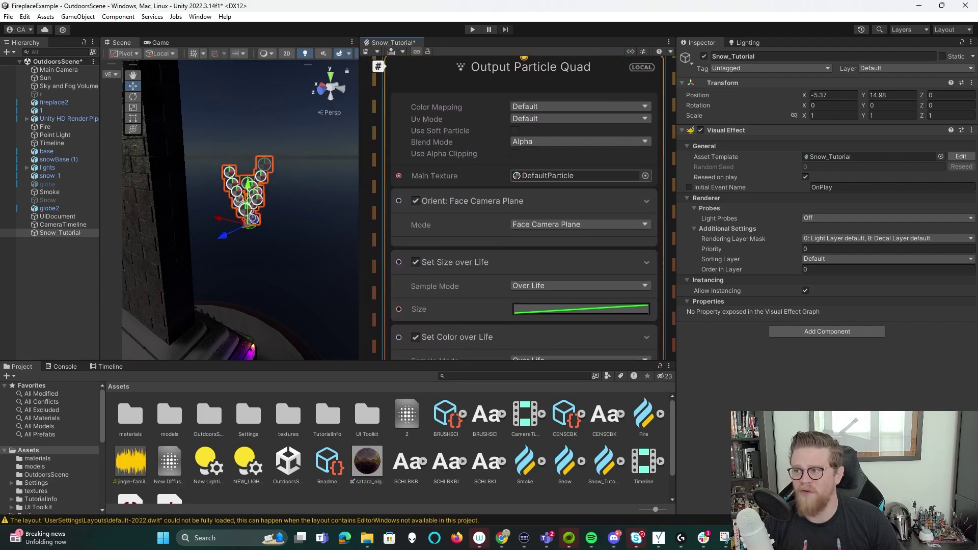
scroll(551, 176, "down", 3)
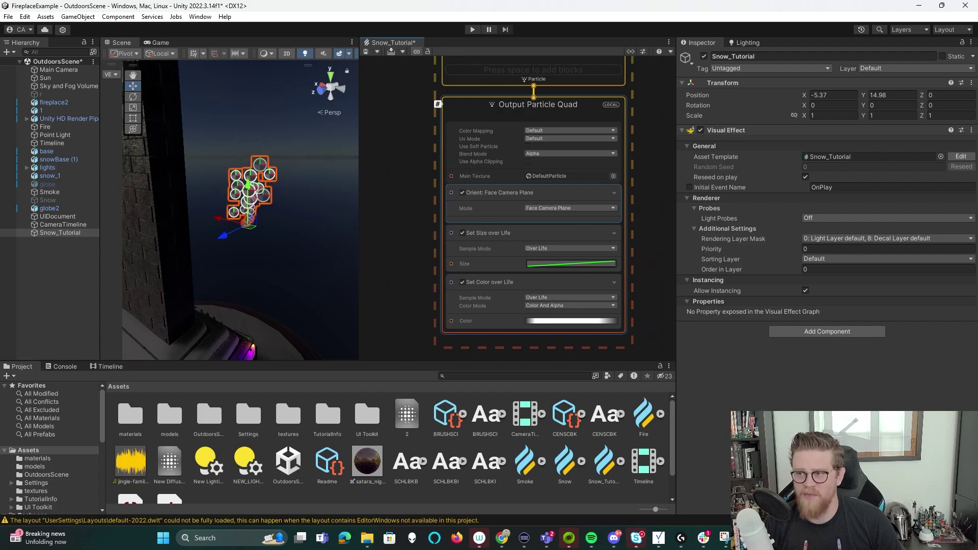
right_click_drag(275, 198, 255, 213)
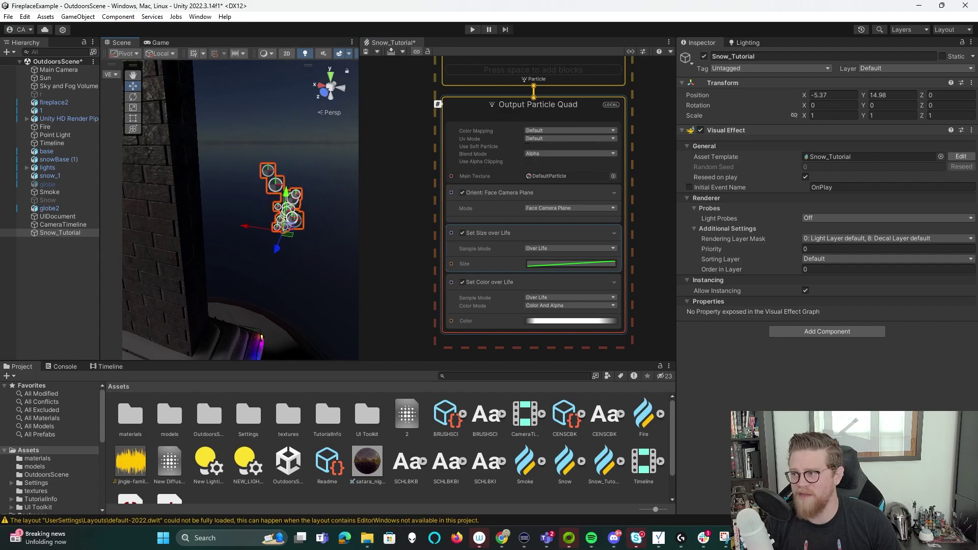
- Try the Fixed Axis orientation mode on the output particle quads, and return the mode to Face Camera Plane
left_click(571, 207)
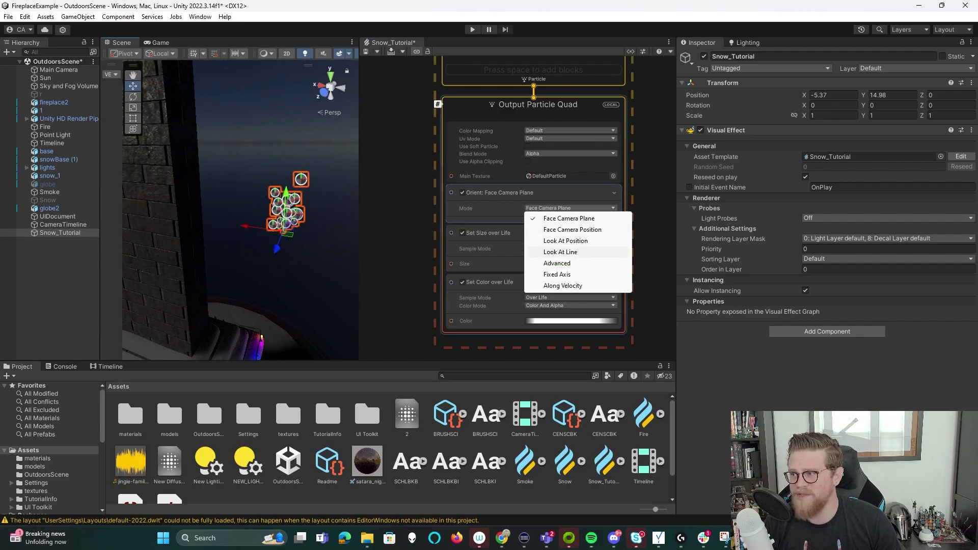
left_click(560, 274)
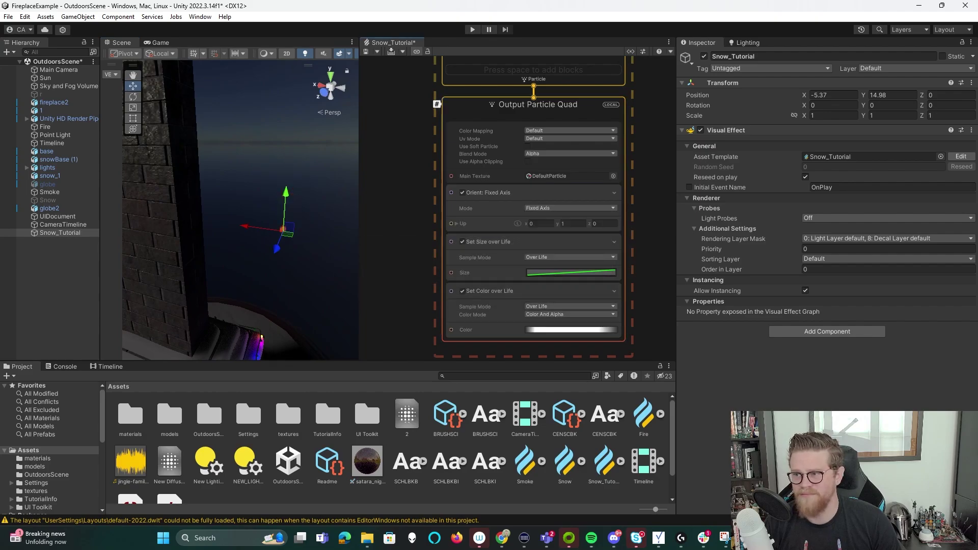
right_click_drag(250, 214, 277, 215)
left_click_drag(254, 214, 286, 224, "alt")
left_click(570, 208)
left_click(568, 218)
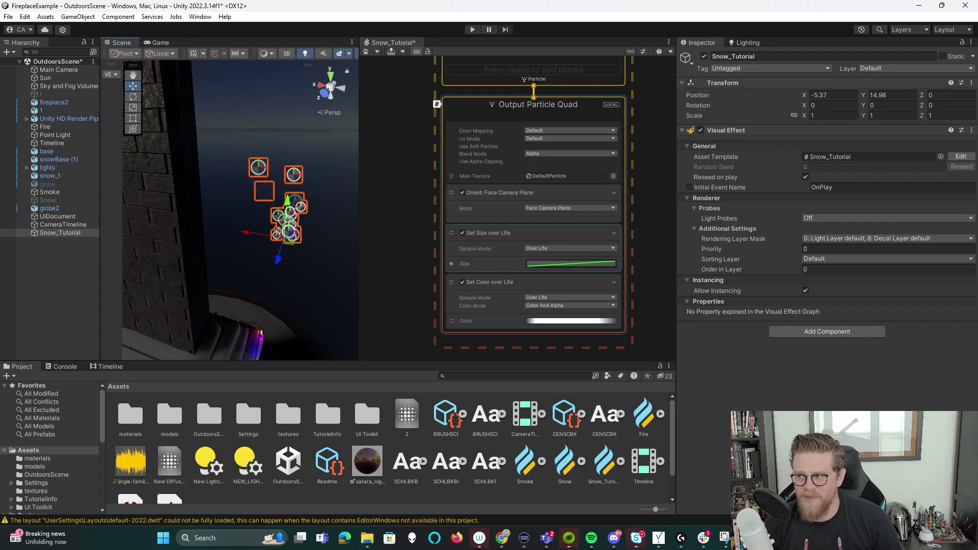
- Flatten the Size over Life curve, using the constant preset to hold the particle size at 1.0
left_click(570, 263)
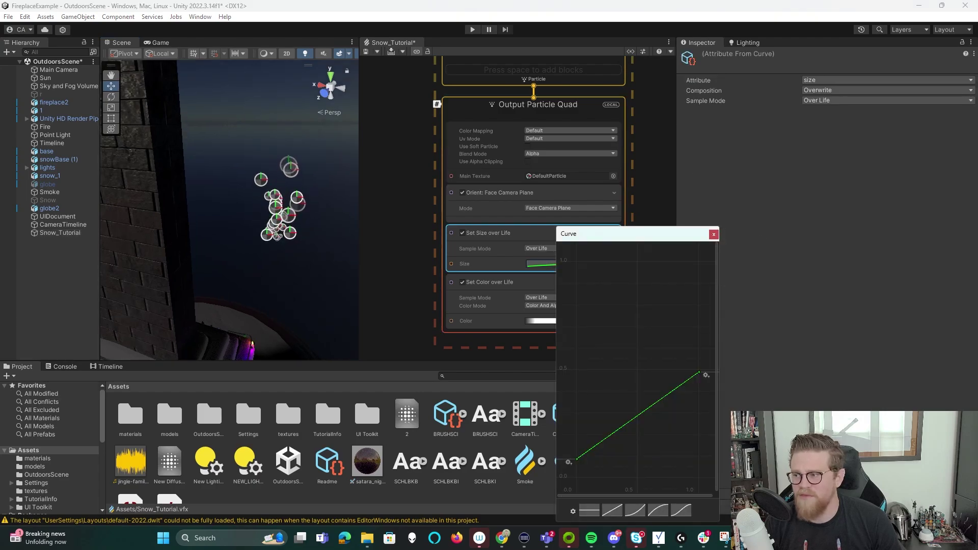
left_click_drag(576, 460, 578, 371)
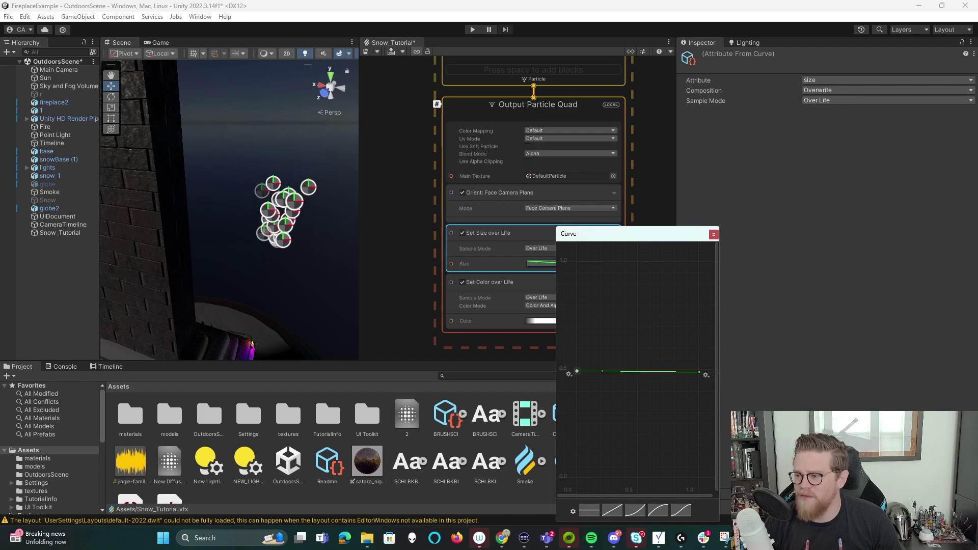
left_click(590, 510)
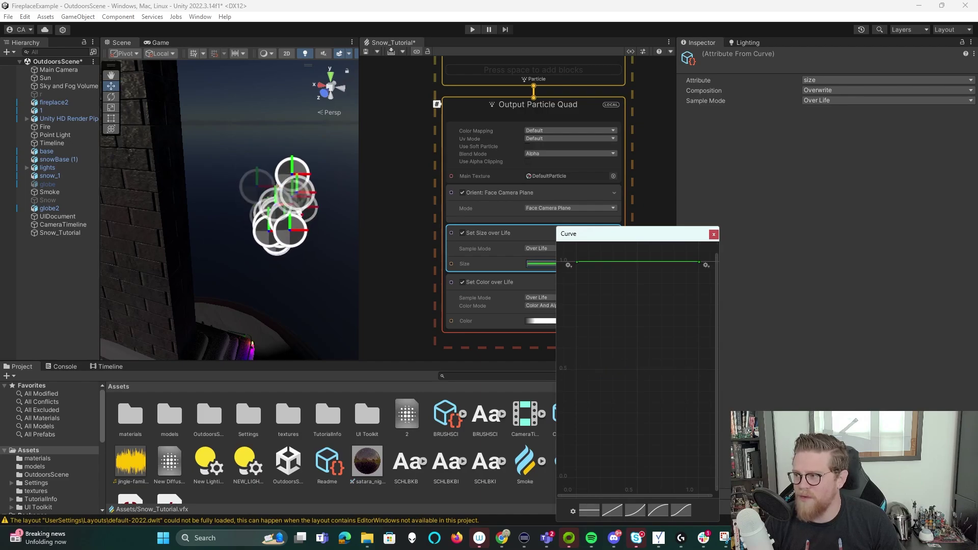
left_click(713, 235)
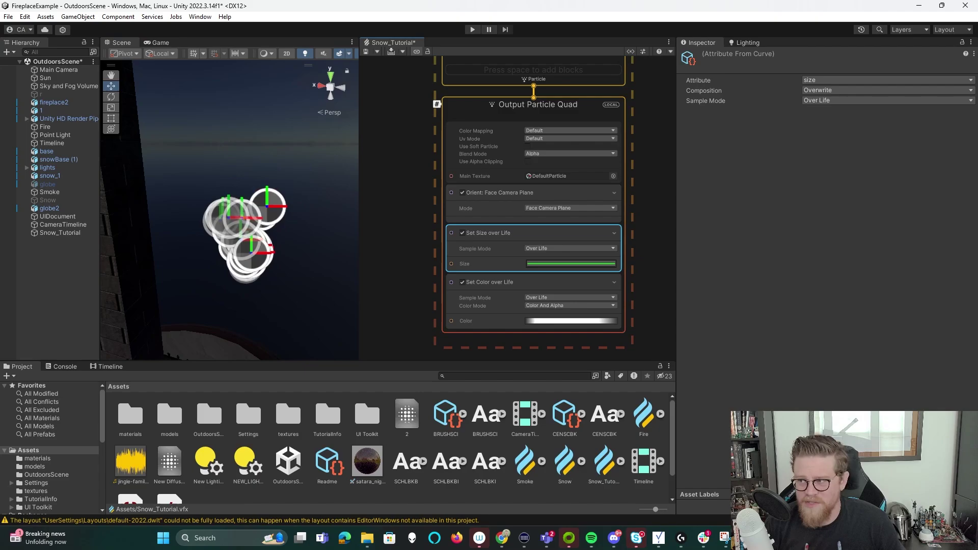
- Create a Texture2D node beside Output Particle Quad and connect its output to the Main Texture input
right_click(372, 176)
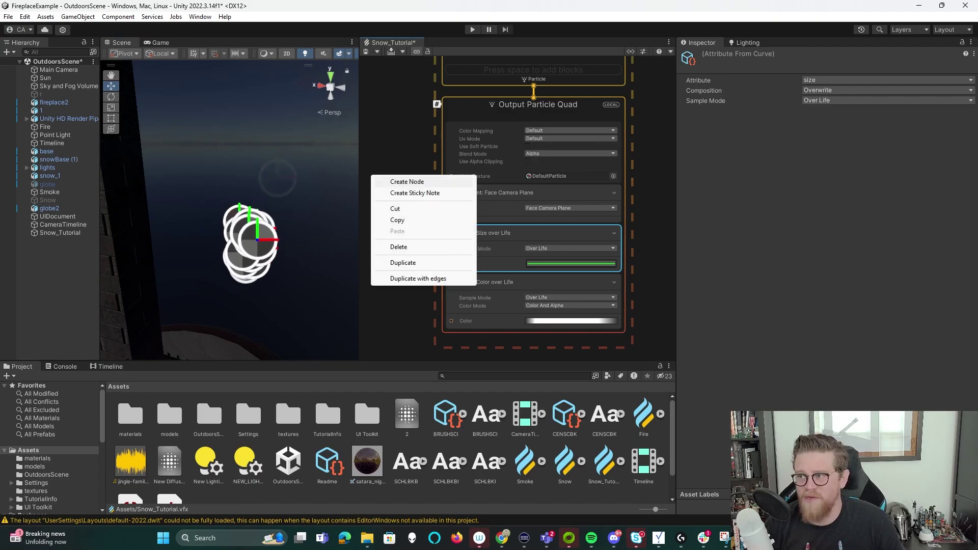
left_click(407, 182)
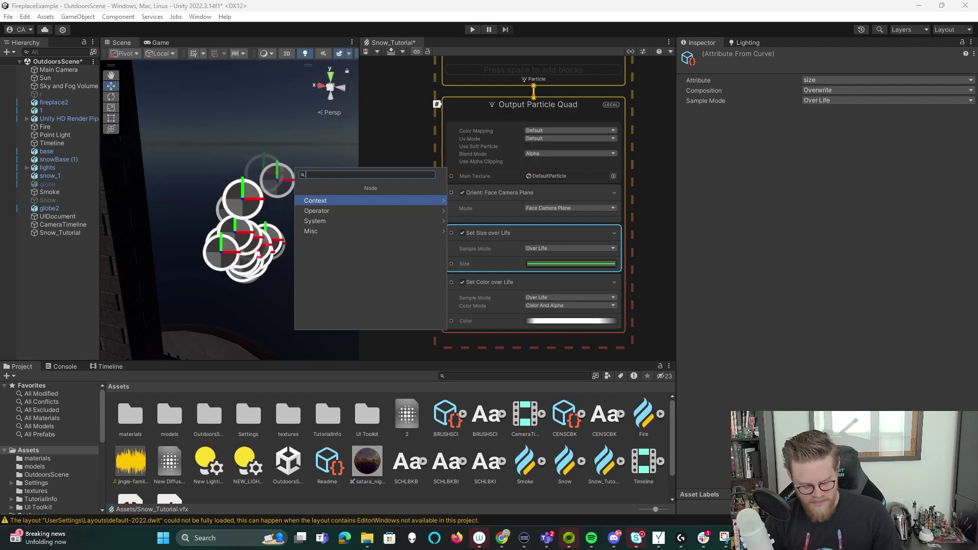
type("2d")
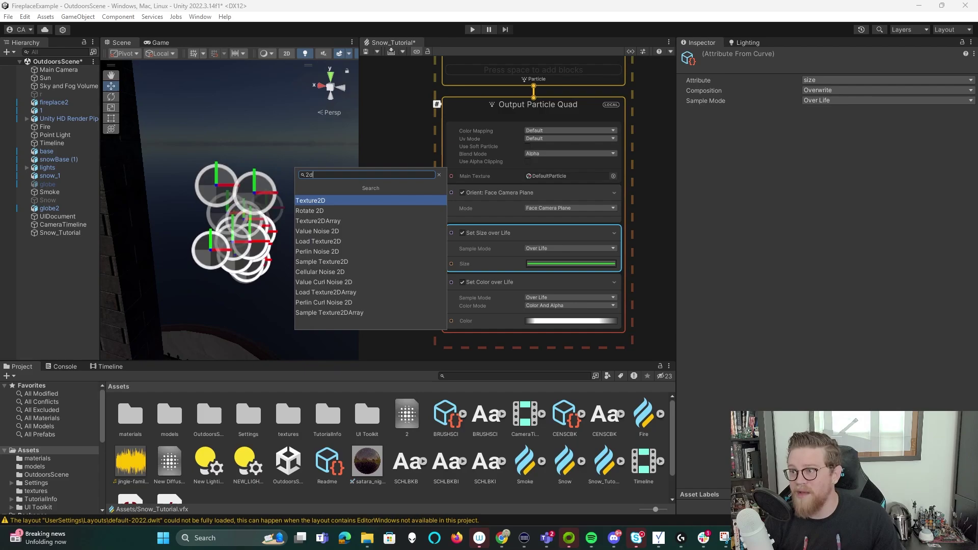
key("Return")
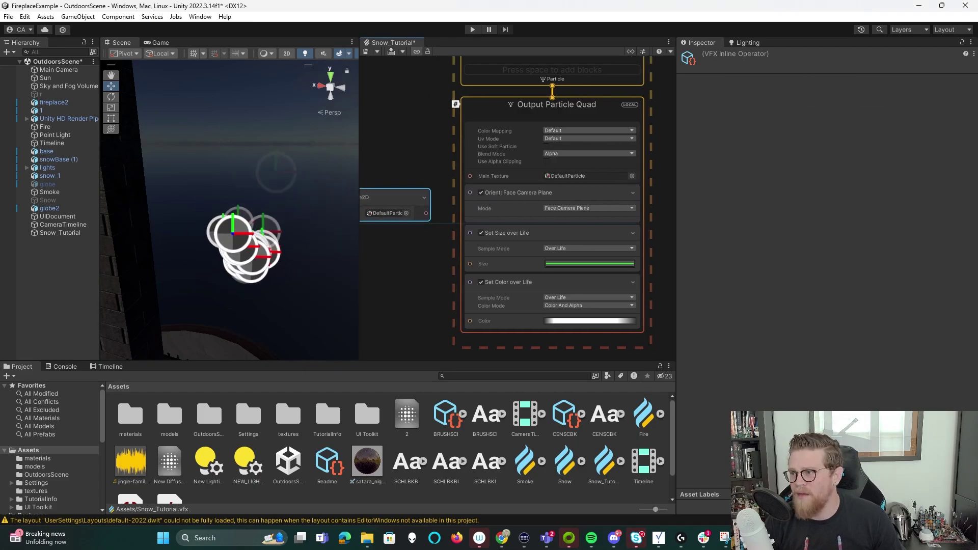
left_click_drag(466, 207, 526, 176)
- Assign the soft, round Default-Particle texture to the Texture2D node
left_click(446, 208)
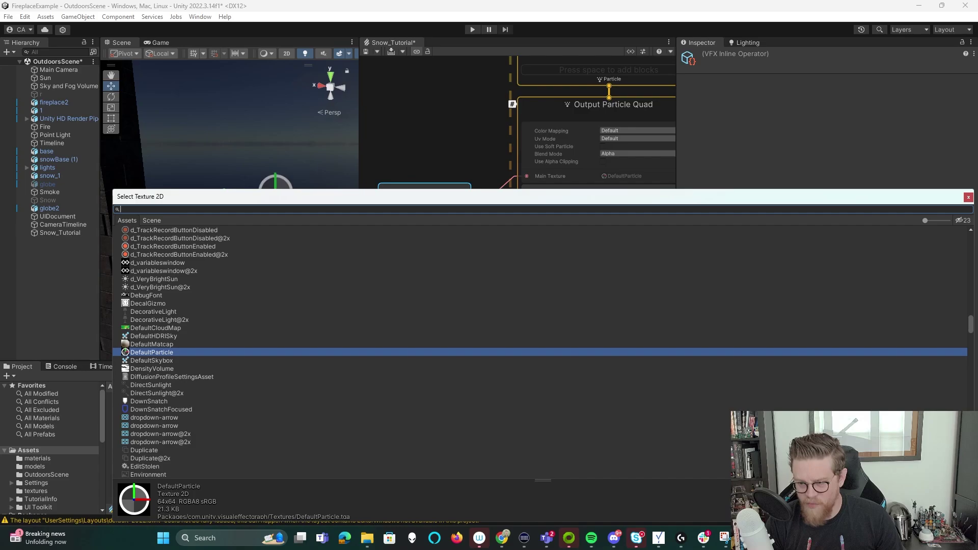
type("defaul")
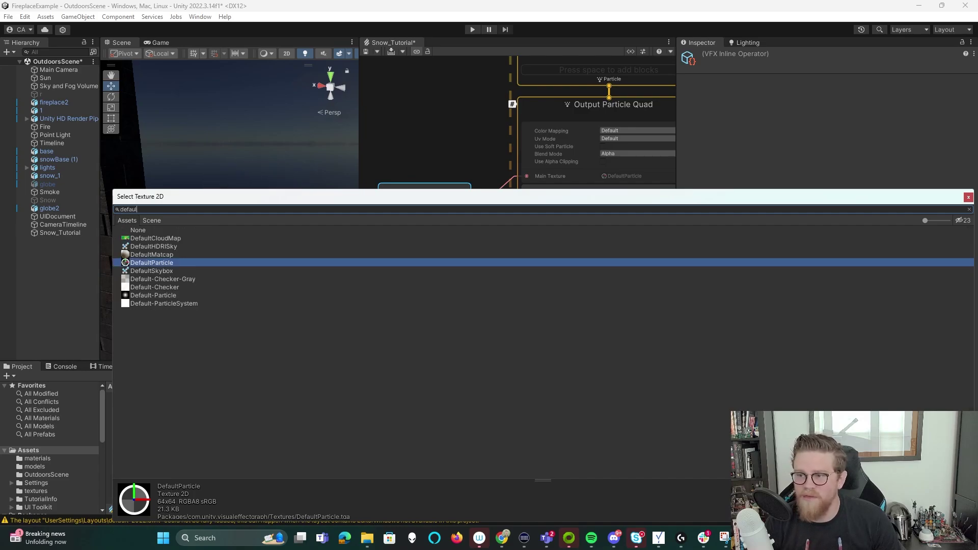
left_click(153, 295)
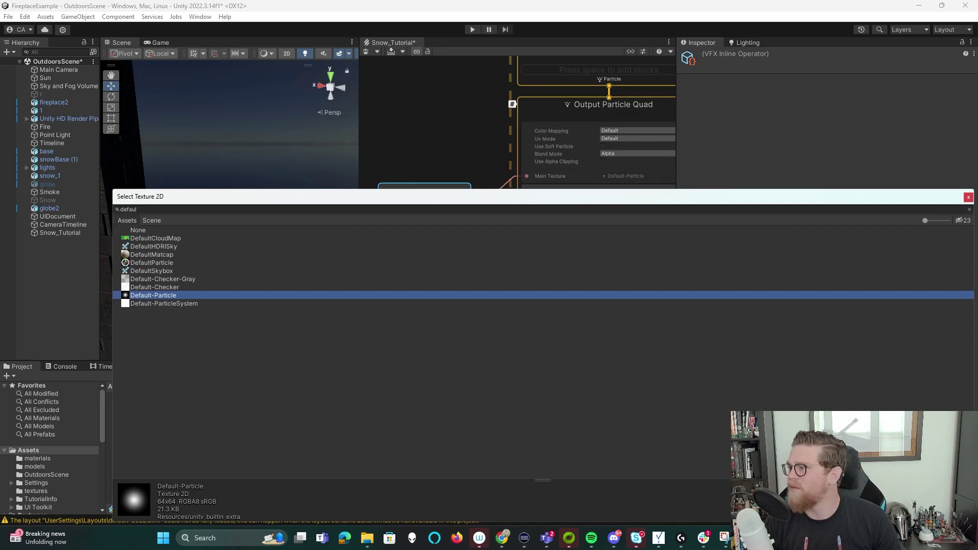
left_click(968, 197)
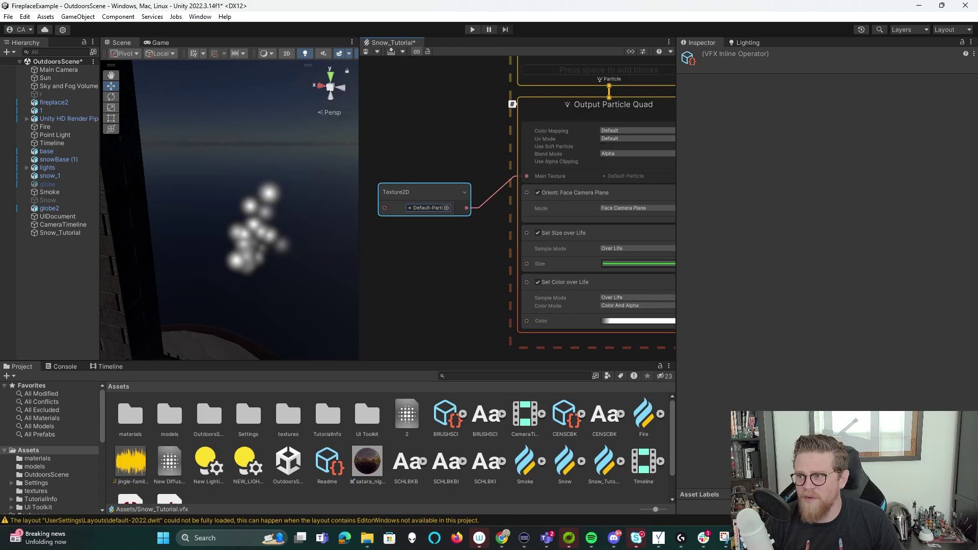
- Lower the whole constant Size over Life curve to about 0.2 for smaller snowflakes
scroll(230, 210, "down", 5)
middle_click_drag(265, 224, 235, 196)
right_click_drag(235, 196, 235, 189)
left_click(639, 264)
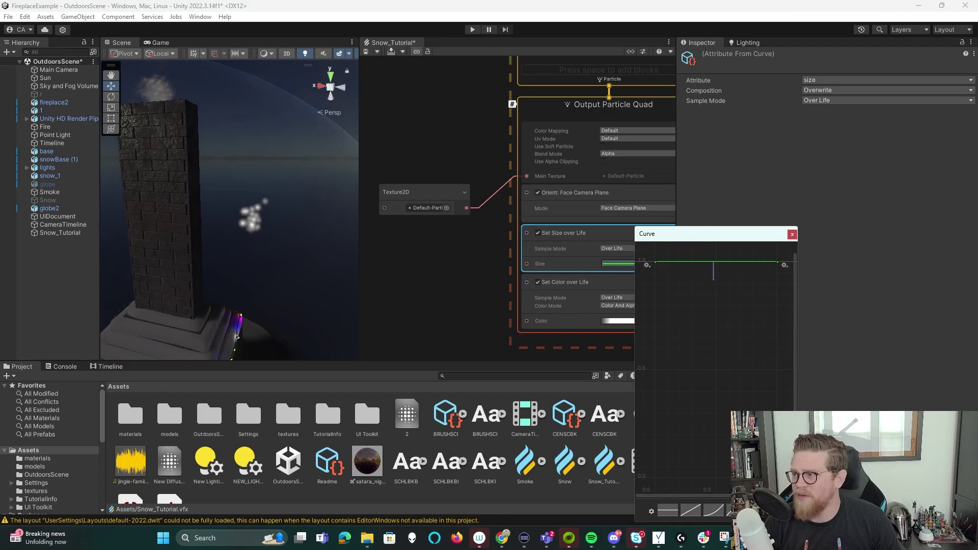
left_click_drag(665, 257, 778, 432)
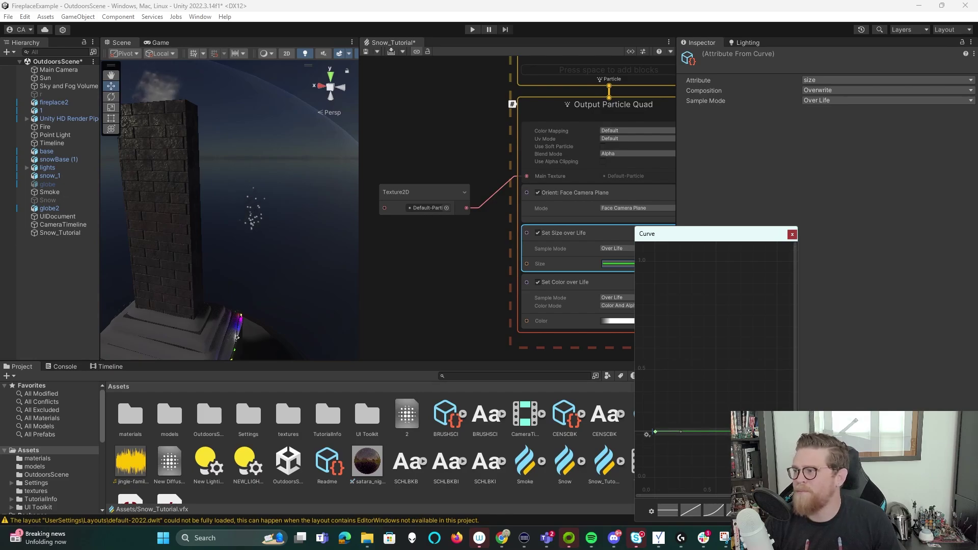
left_click(791, 234)
- In the Color over Life gradient, move the first opaque alpha key to about a quarter of the way and the second to 82.7%
middle_click_drag(627, 303, 570, 270)
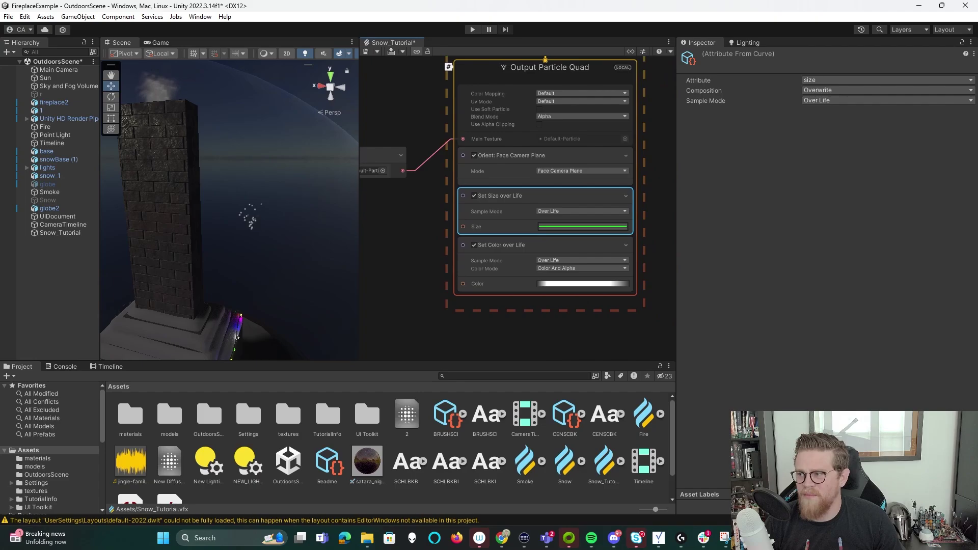
left_click(579, 284)
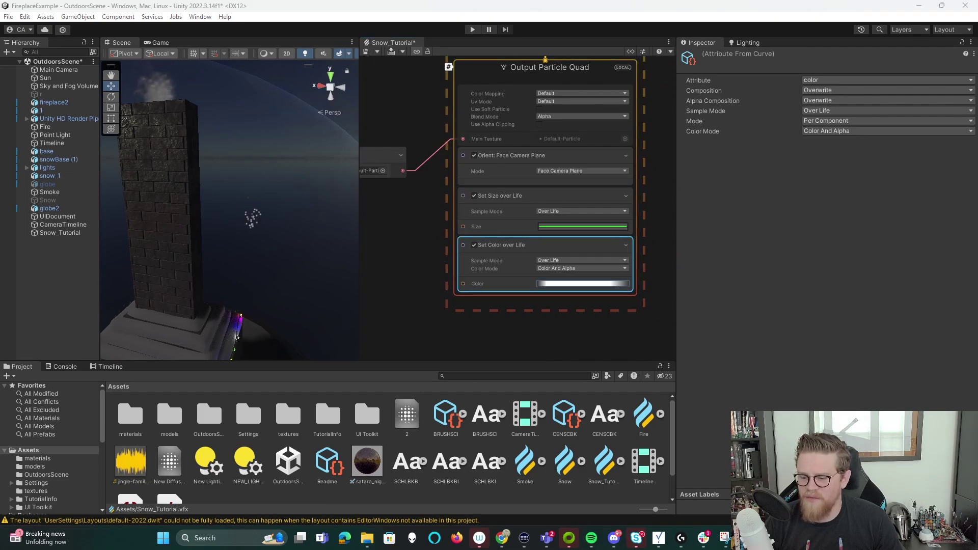
left_click(582, 284)
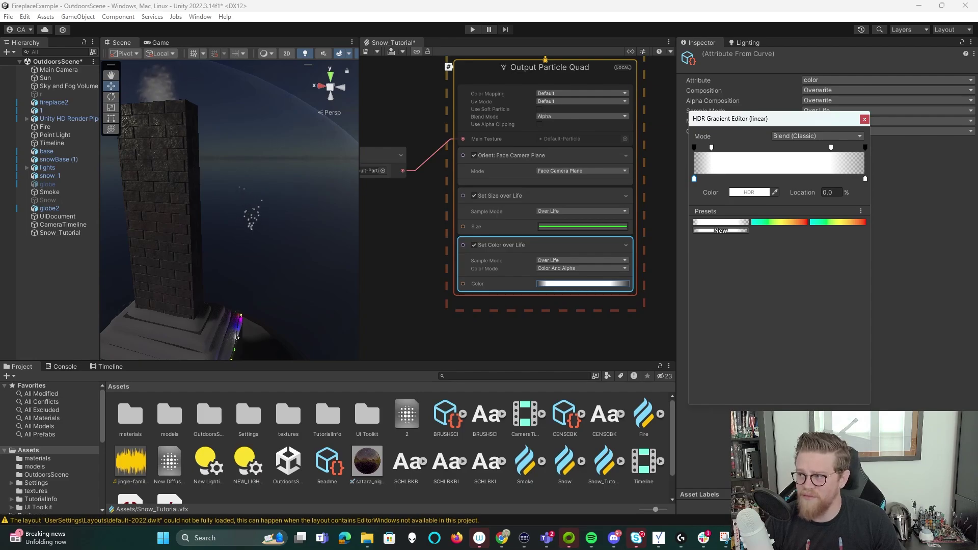
left_click(711, 147)
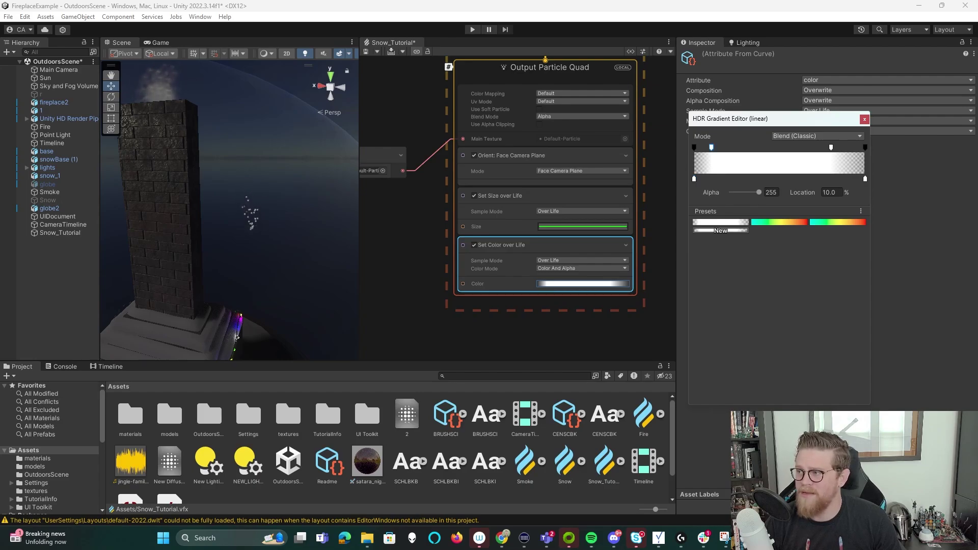
left_click(694, 147)
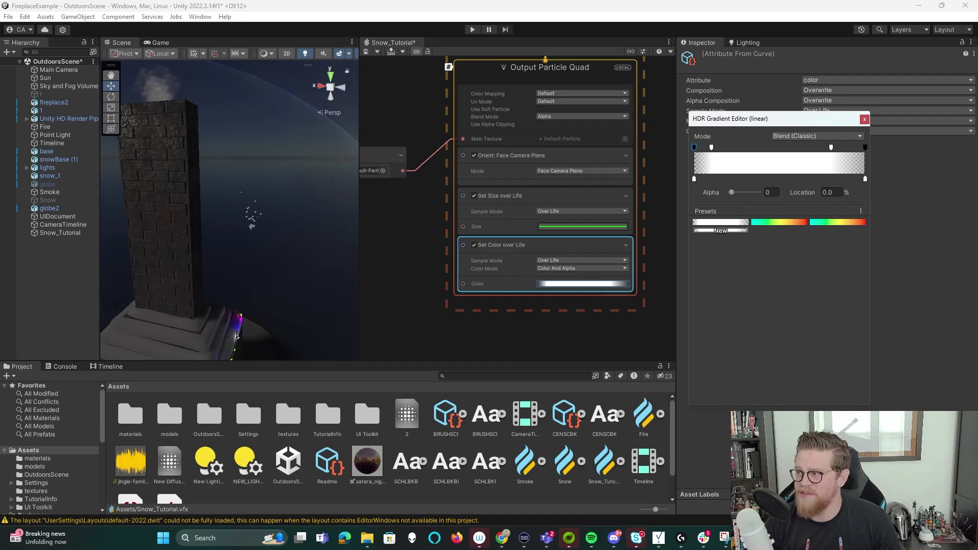
left_click(711, 147)
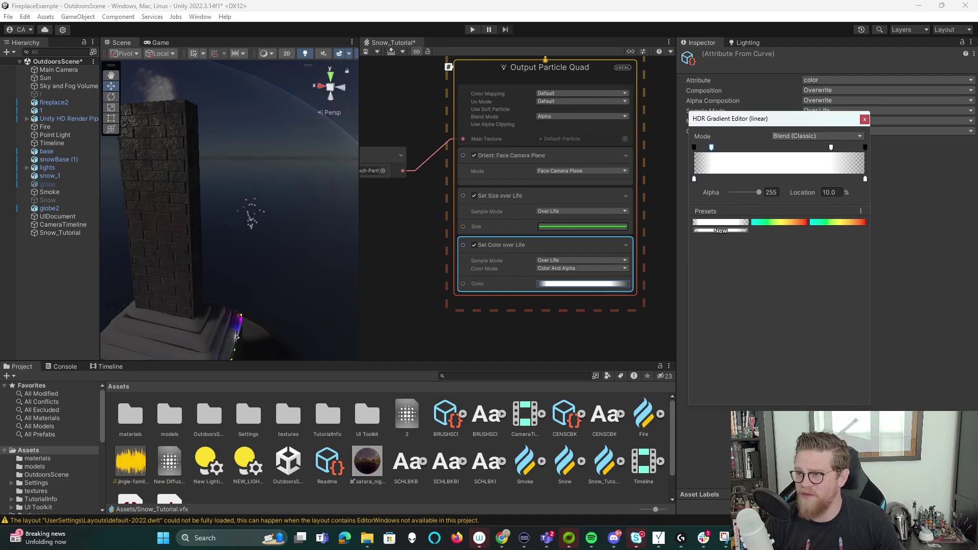
left_click_drag(712, 147, 739, 147)
mouse_move(831, 148)
left_mouse_down()
mouse_move(808, 147)
mouse_move(835, 147)
left_mouse_up()
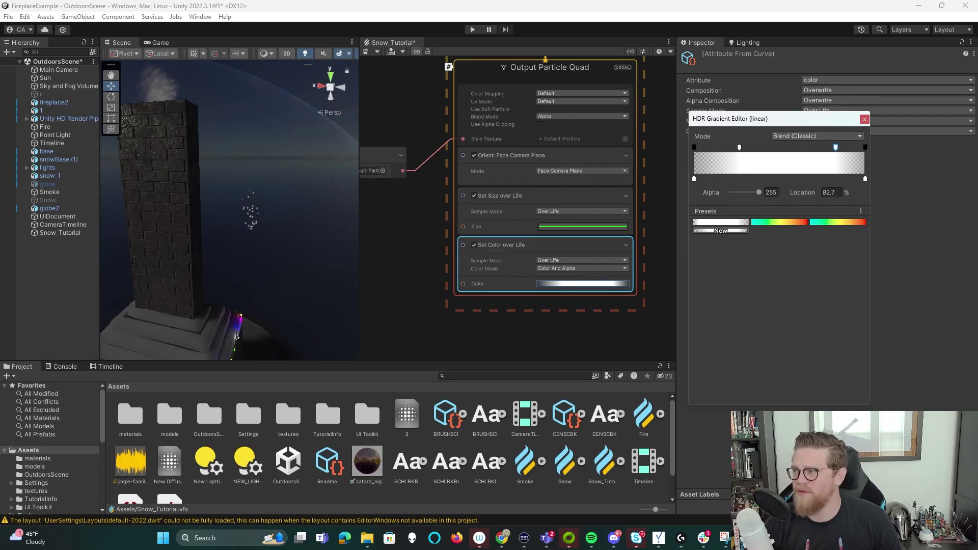
left_click(864, 120)
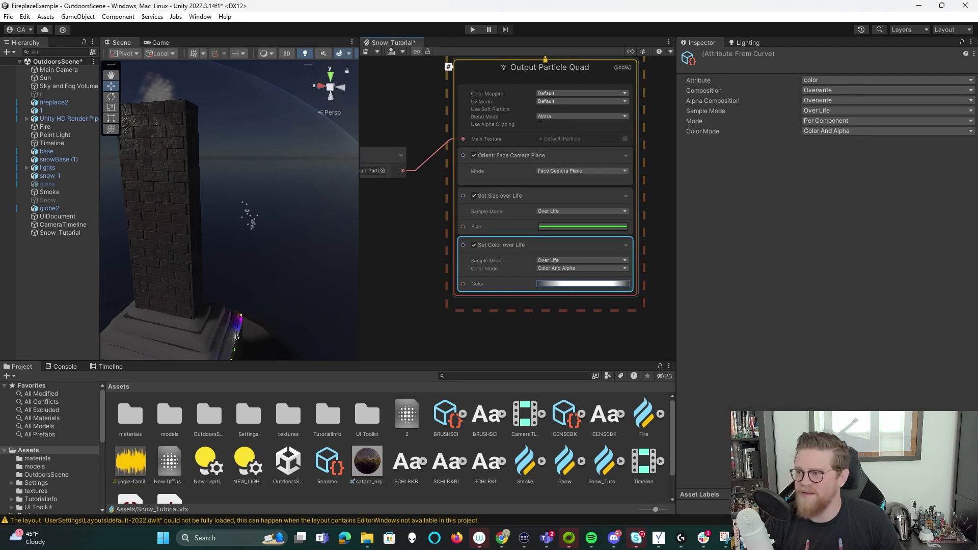
- Set the particle capacity in the Initialize Particle context to 1000
scroll(553, 246, "up", 3)
scroll(553, 246, "down", 3)
middle_click_drag(551, 167, 541, 292)
middle_click_drag(529, 147, 528, 303)
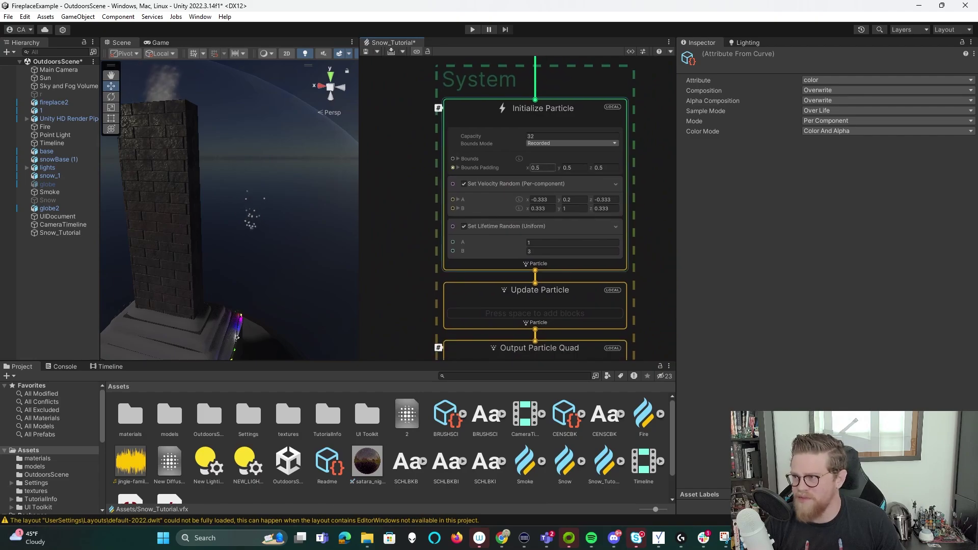
left_click(560, 136)
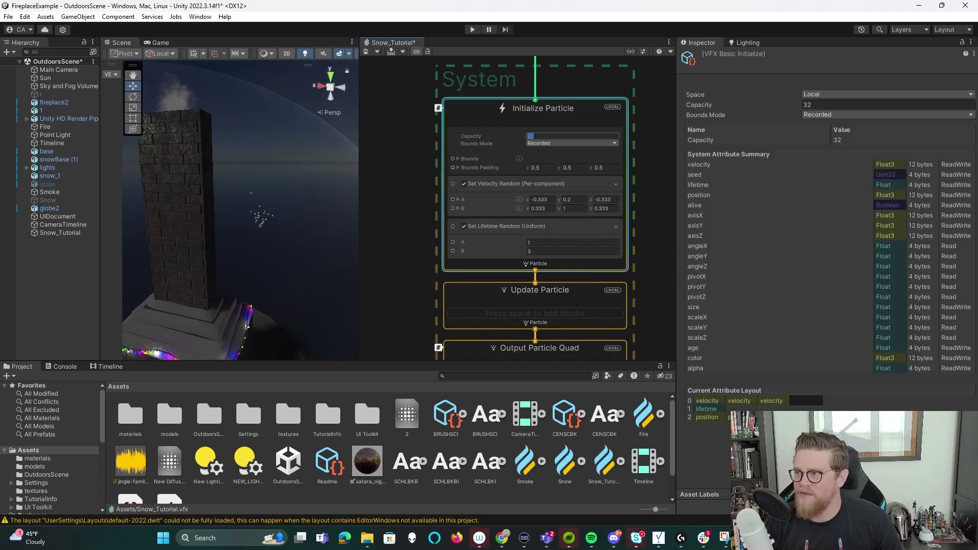
type("1000")
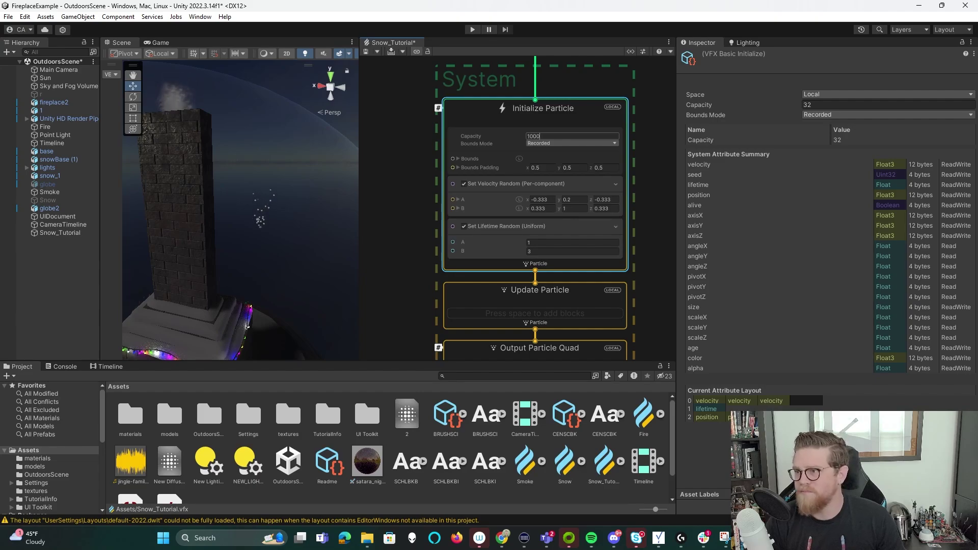
key("Return")
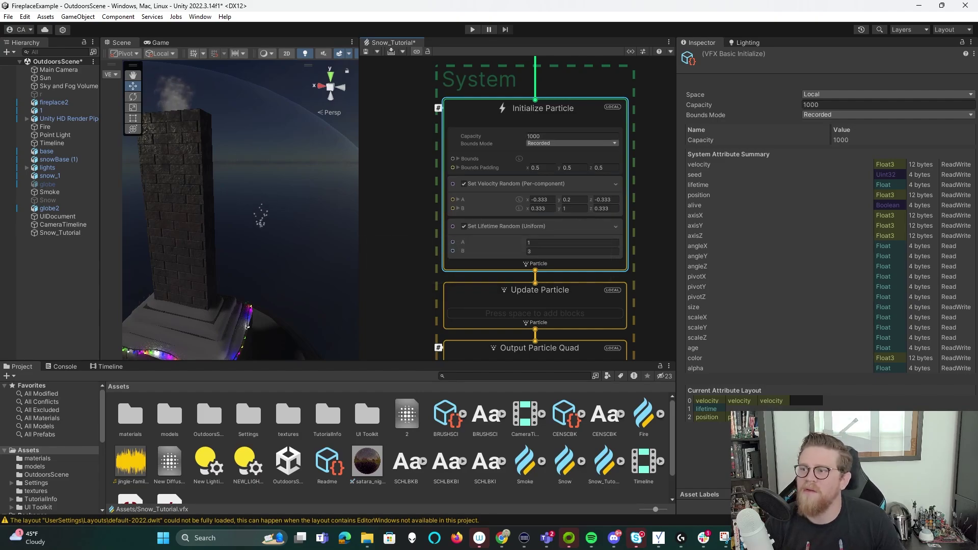
- Set the random lifetime range in Initialize Particle to 50 for A and 55 for B
middle_click_drag(560, 204, 545, 237)
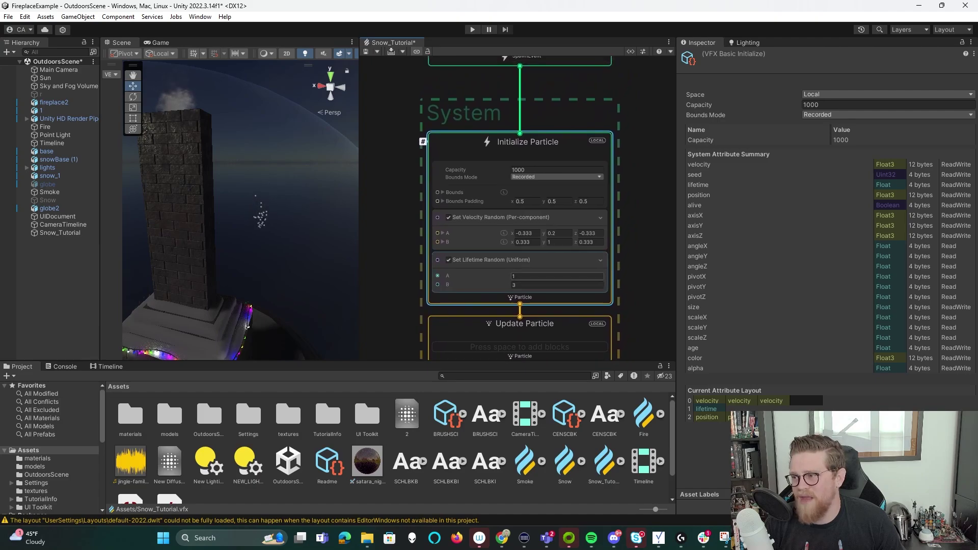
left_click(557, 276)
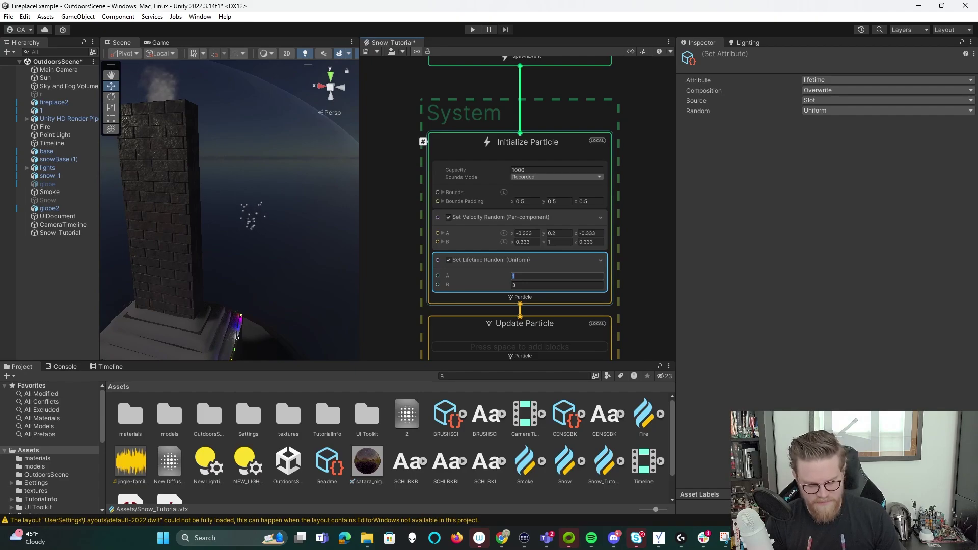
type("50")
key("Tab")
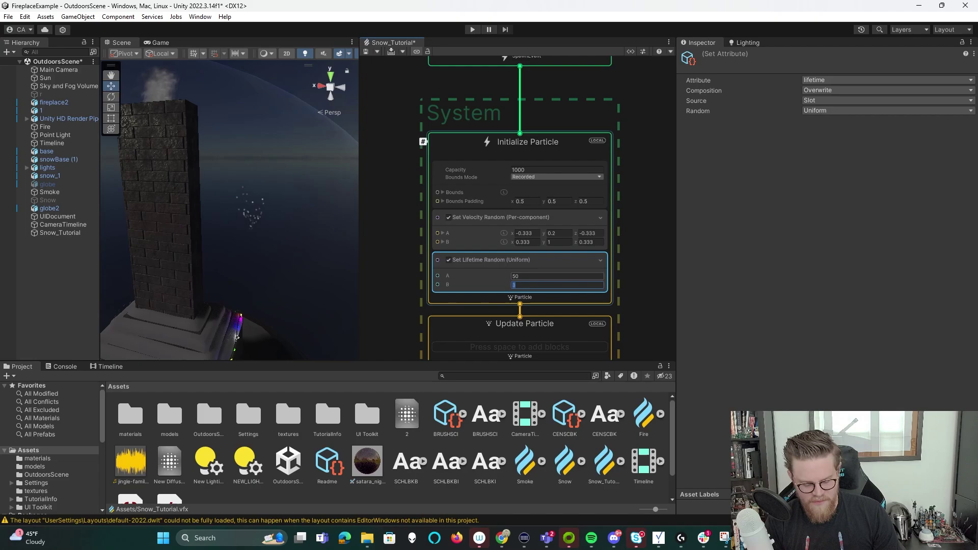
type("55")
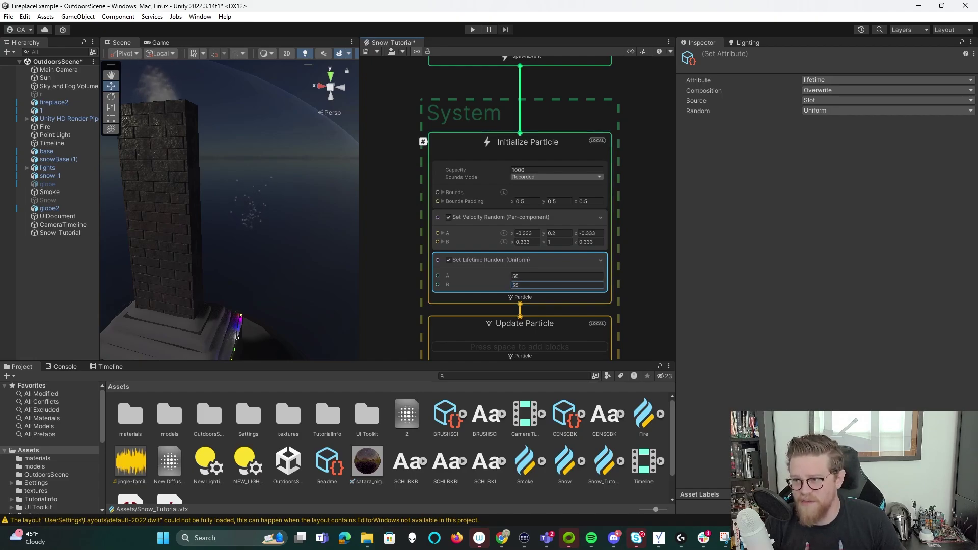
scroll(275, 204, "down", 4)
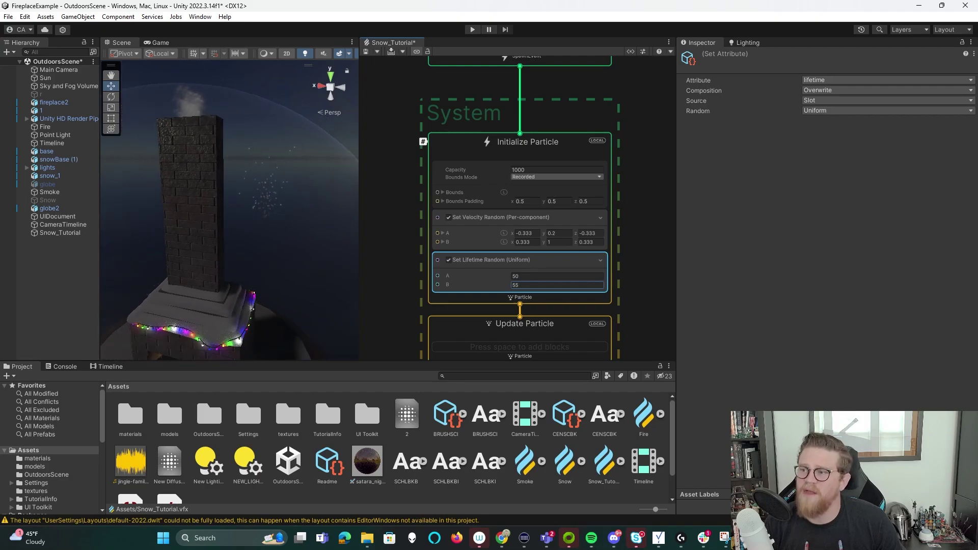
scroll(405, 172, "up", 4)
scroll(404, 172, "down", 4)
mouse_move(404, 172)
middle_mouse_down()
mouse_move(375, 298)
mouse_move(392, 336)
mouse_move(411, 217)
mouse_move(387, 172)
middle_mouse_up()
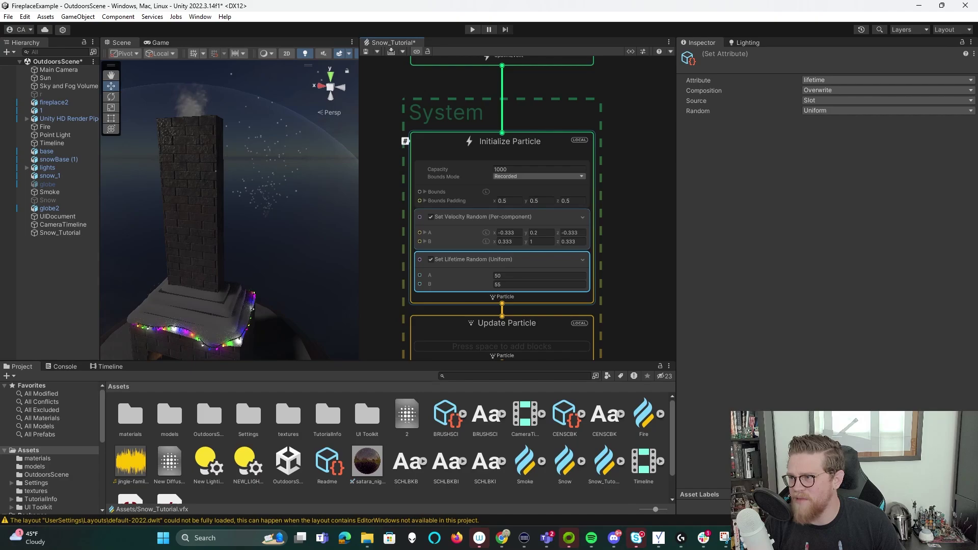
- Set the Y values of the Set Velocity Random block to -0.2 for A and -0.3 for B so the snow falls
left_click(540, 233)
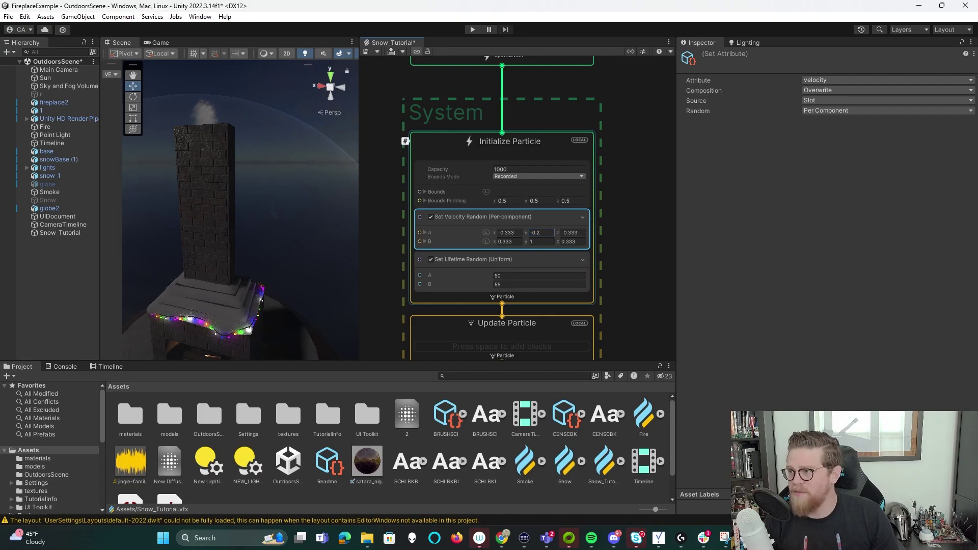
left_click(541, 242)
key("BackSpace")
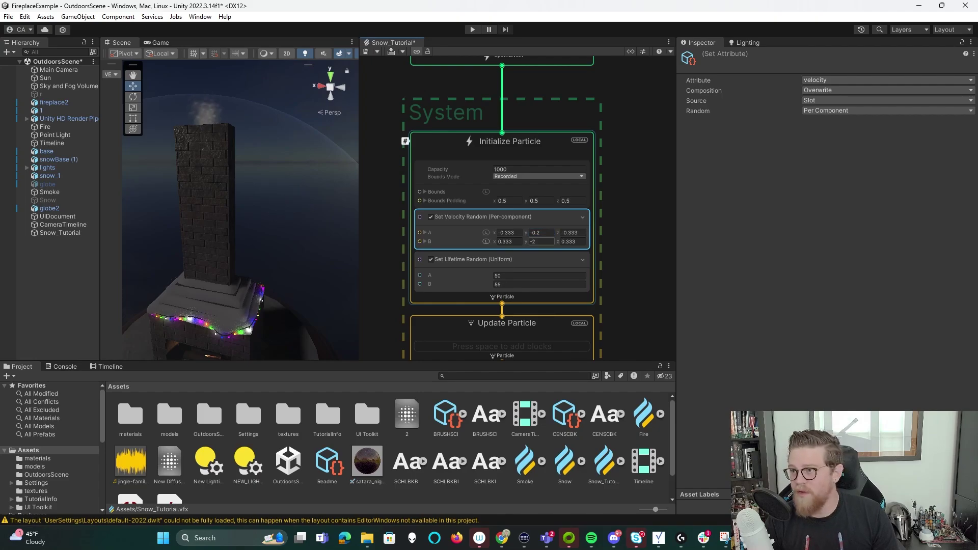
middle_click_drag(254, 230, 228, 179)
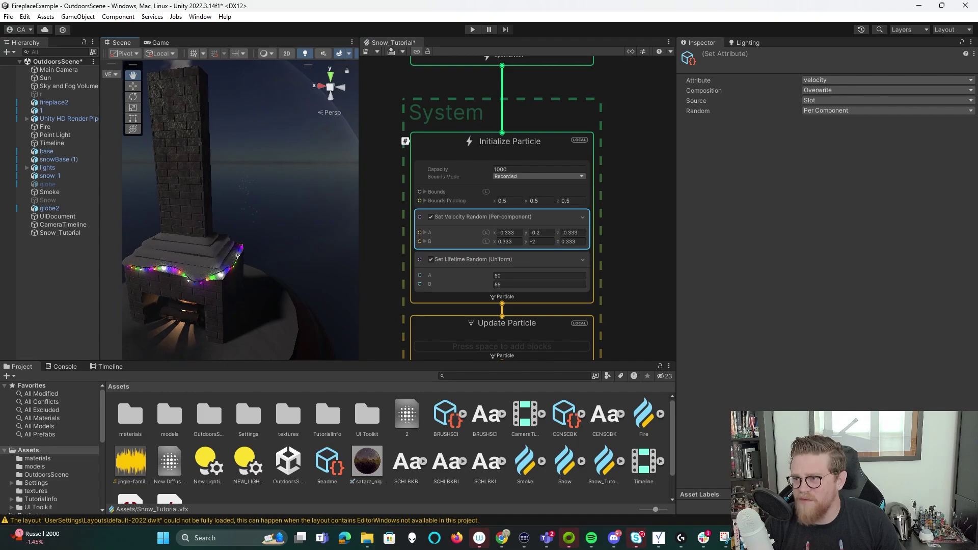
scroll(240, 209, "up", 5)
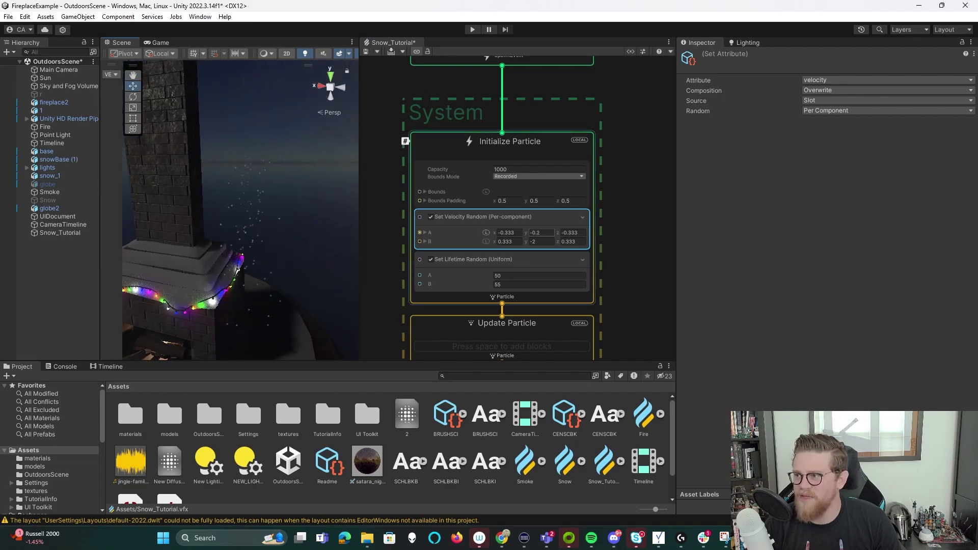
left_click(540, 241)
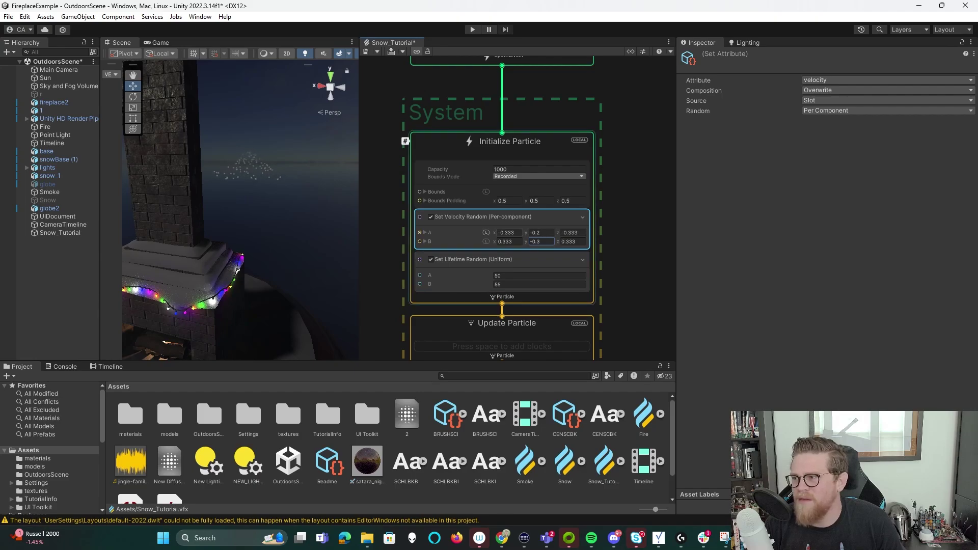
- Set the X and Z values of the random velocity range to -0.1 for A and 0.1 for B
left_click(509, 232)
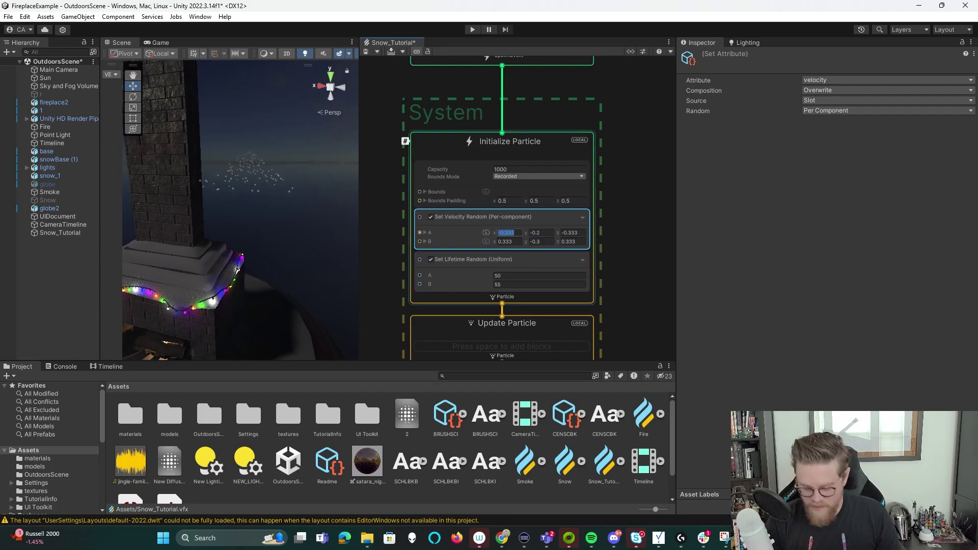
type("-")
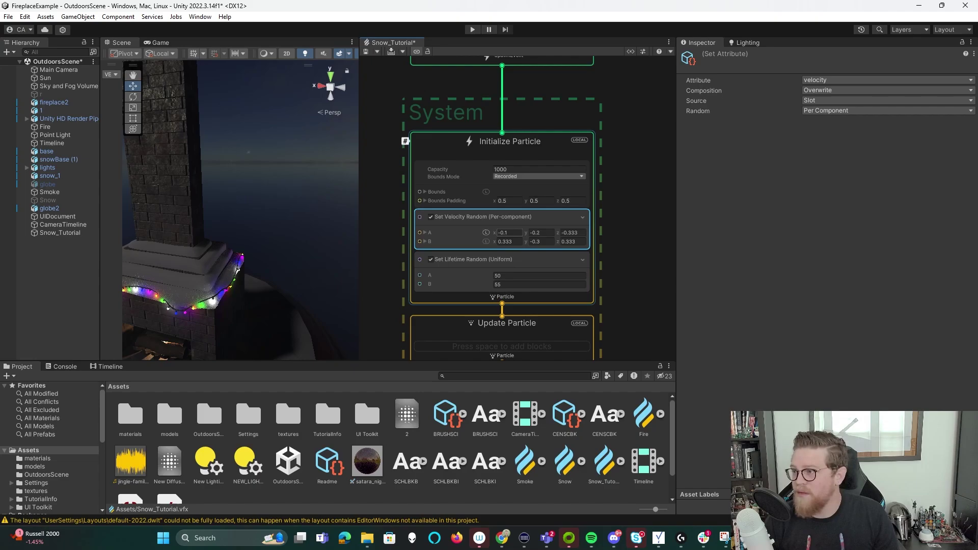
left_click(509, 241)
type("0.1")
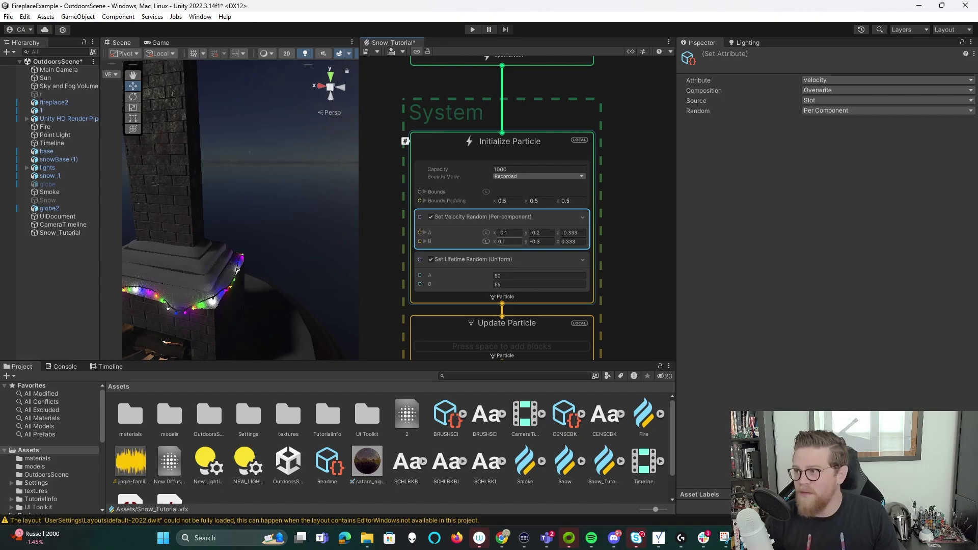
left_click(571, 232)
type("-")
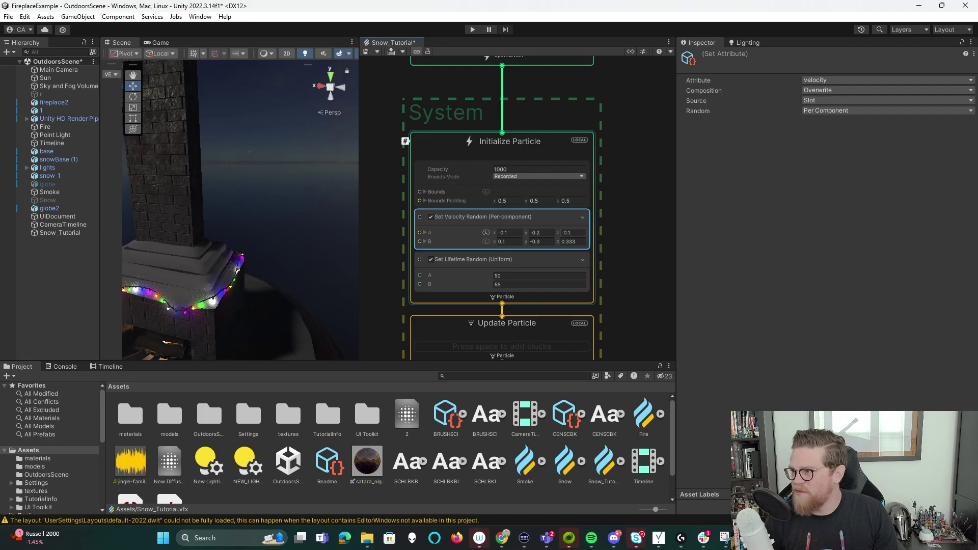
left_click(572, 242)
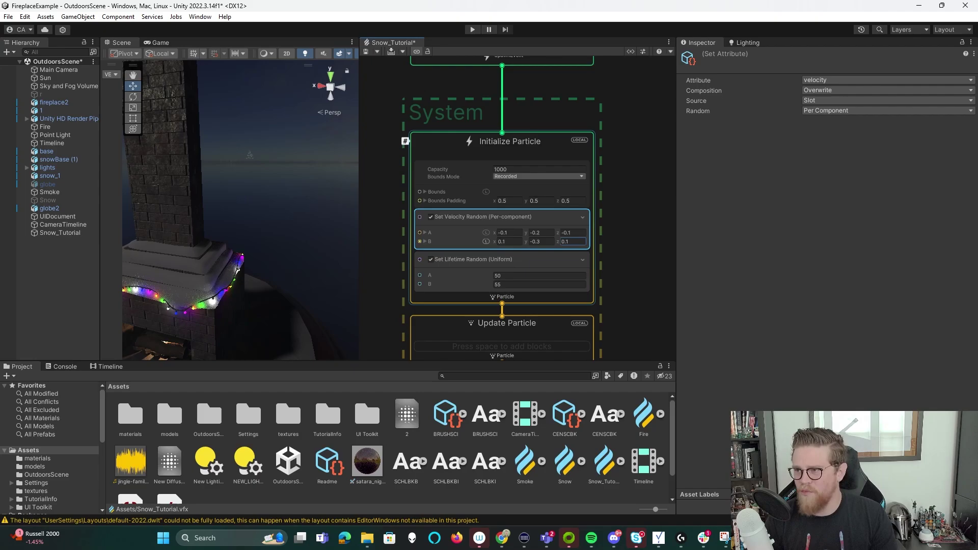
- Add a Set Position (Shape: AABox) block to the Initialize Particle context and expand its Box settings
scroll(626, 225, "down", 2)
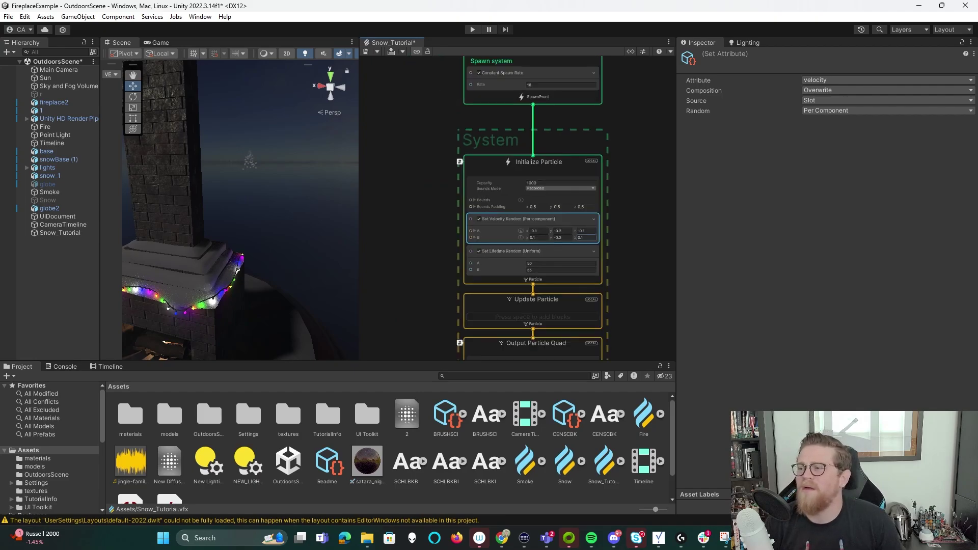
middle_click_drag(627, 225, 608, 168)
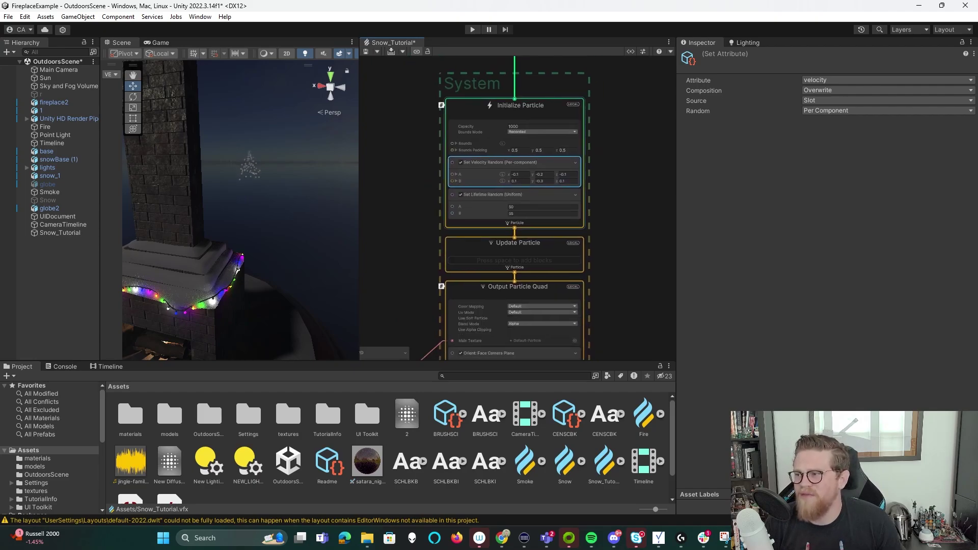
right_click(530, 224)
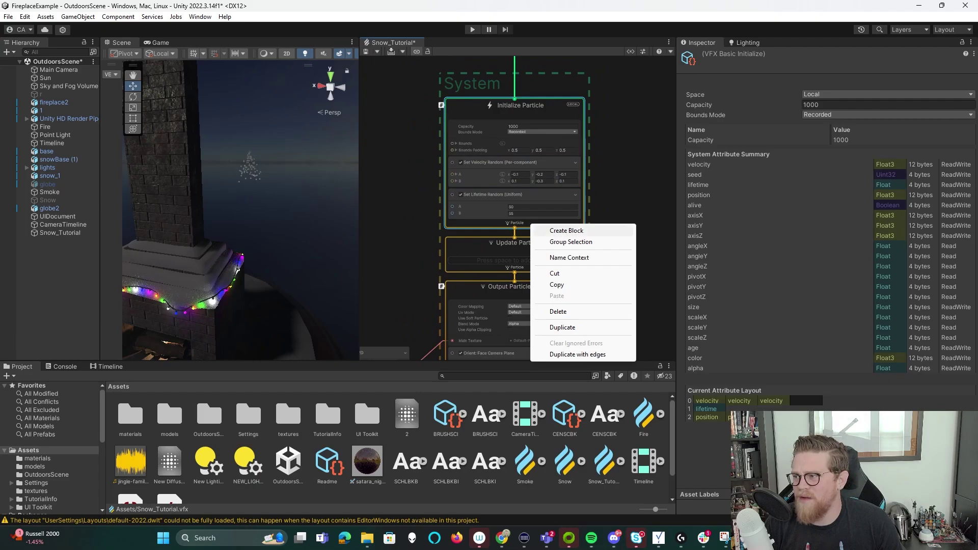
left_click(566, 230)
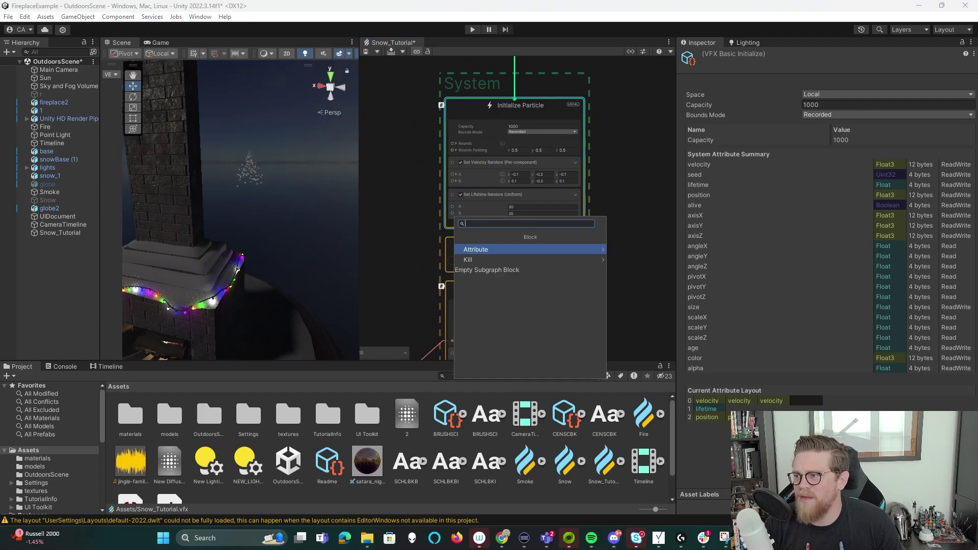
type("shape")
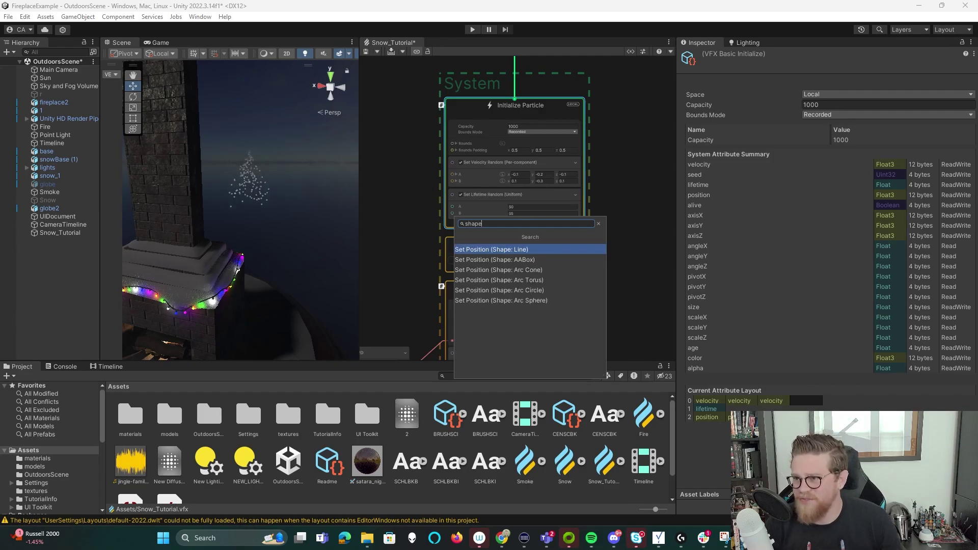
key("Down")
key("Down")
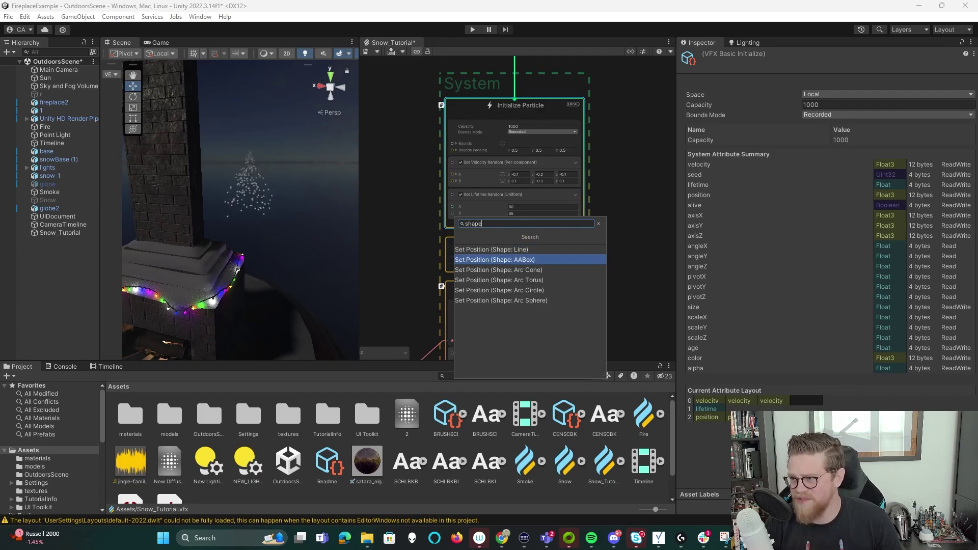
key("Up")
key("Return")
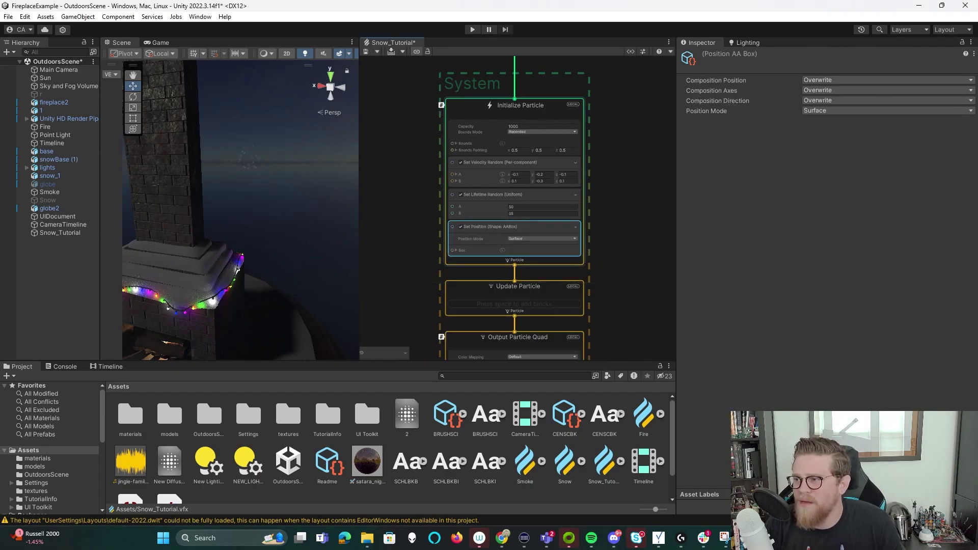
left_click(455, 250)
- Set the AABox spawn size to 5 on X and Z
scroll(249, 203, "down", 15)
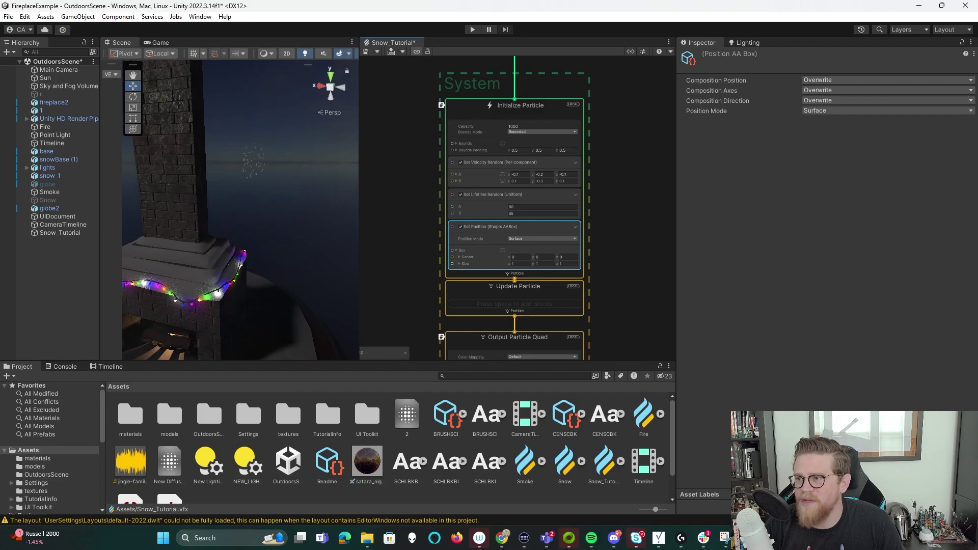
scroll(240, 204, "up", 12)
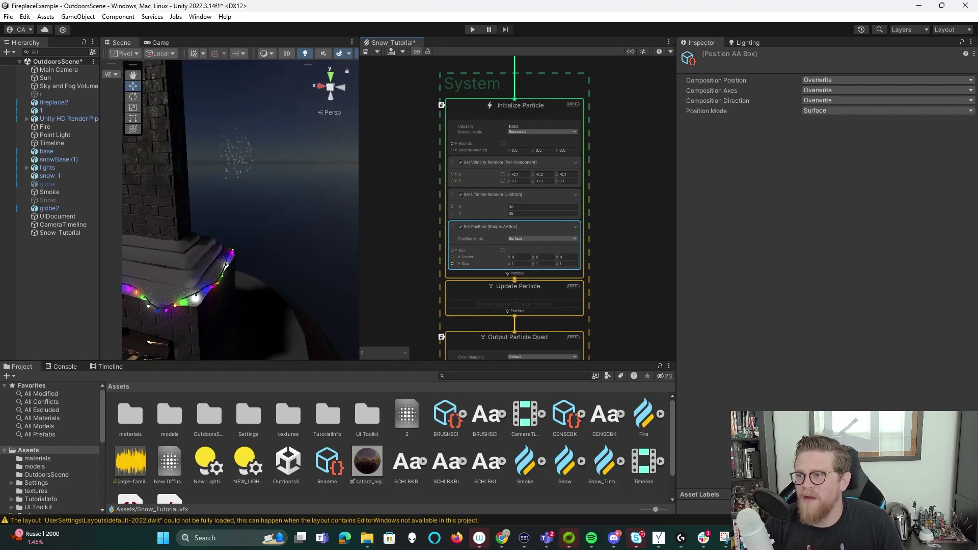
middle_click_drag(239, 168, 256, 237)
left_click_drag(257, 237, 214, 238, "alt")
right_click_drag(240, 209, 240, 209)
left_click(520, 263)
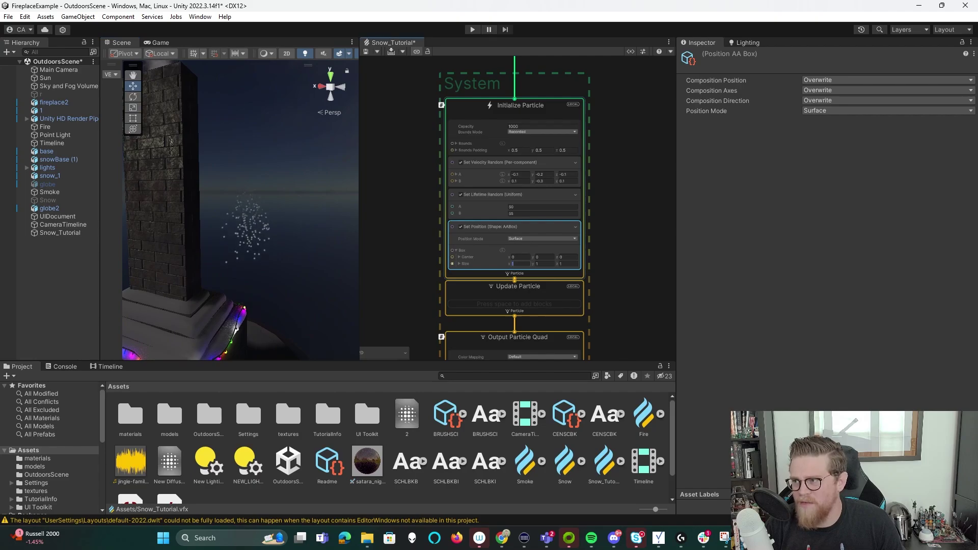
type("5")
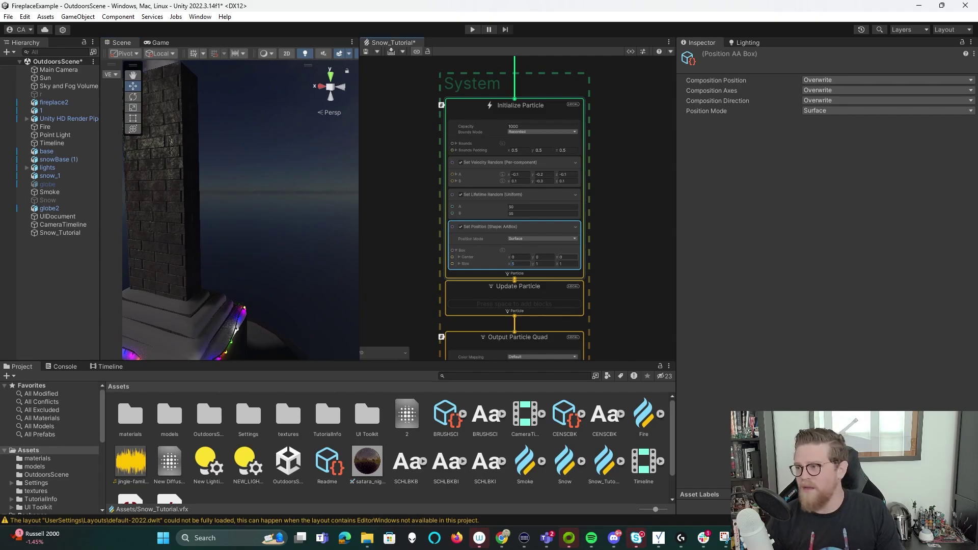
left_click(244, 203)
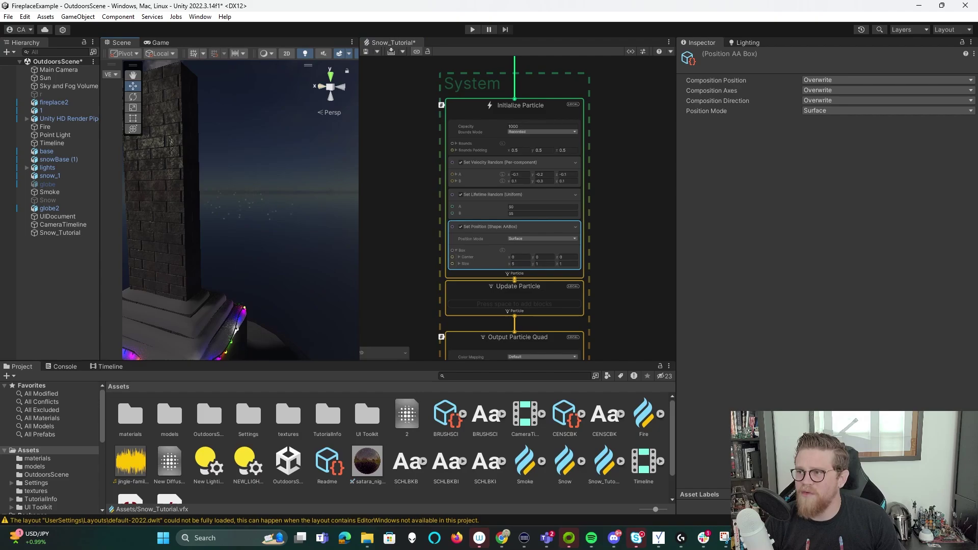
mouse_move(275, 203)
left_mouse_down("alt")
mouse_move(124, 197)
mouse_move(265, 200)
left_mouse_up("alt")
left_click_drag(262, 326, 234, 310, "alt")
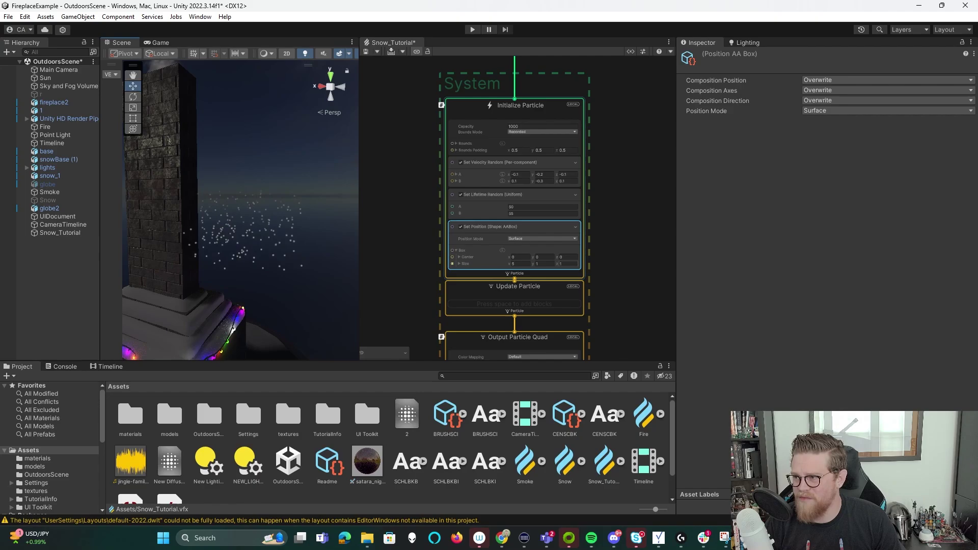
left_click(560, 264)
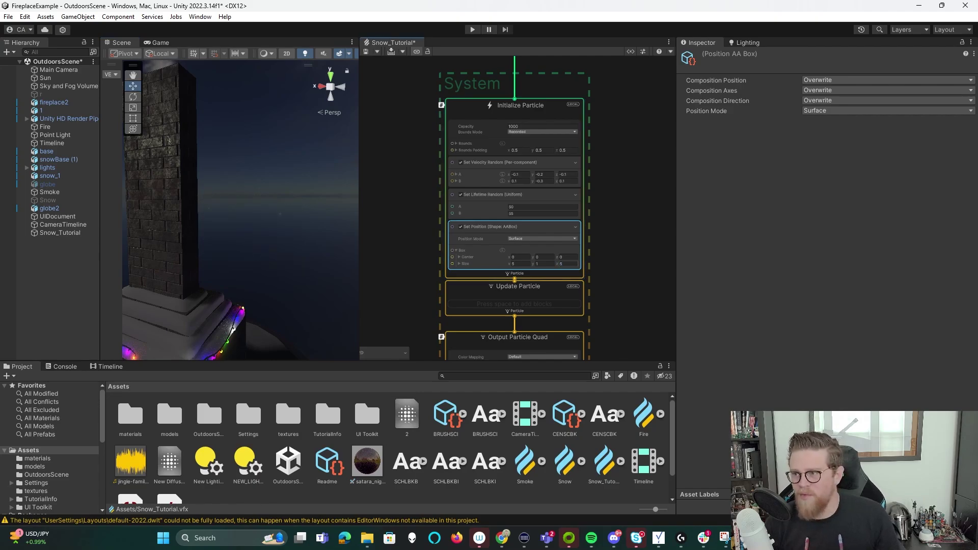
- Enlarge the AABox spawn size to 15 on X and Z to span the globe
scroll(239, 214, "down", 3)
left_click_drag(265, 219, 168, 224, "alt")
middle_click_drag(173, 224, 242, 231)
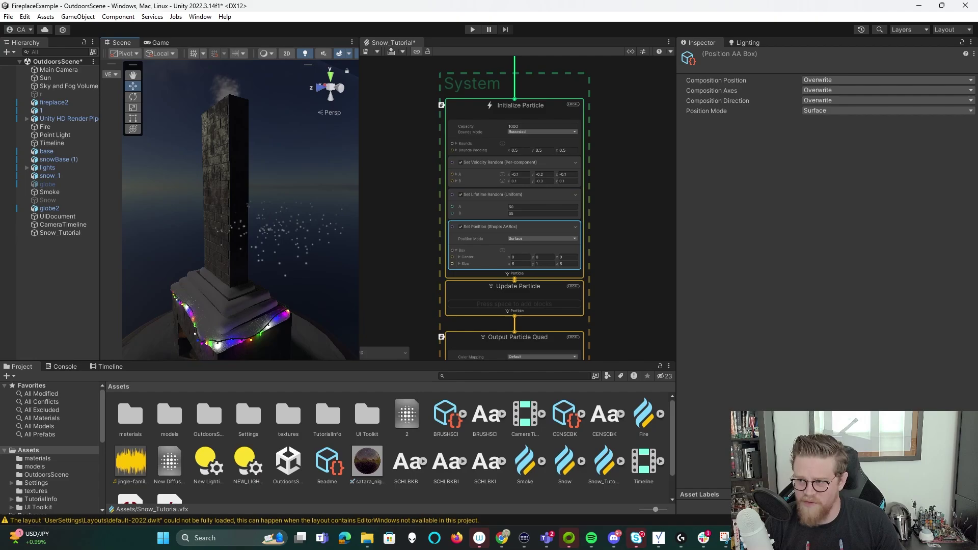
scroll(241, 210, "down", 5)
left_click_drag(275, 224, 290, 183, "alt")
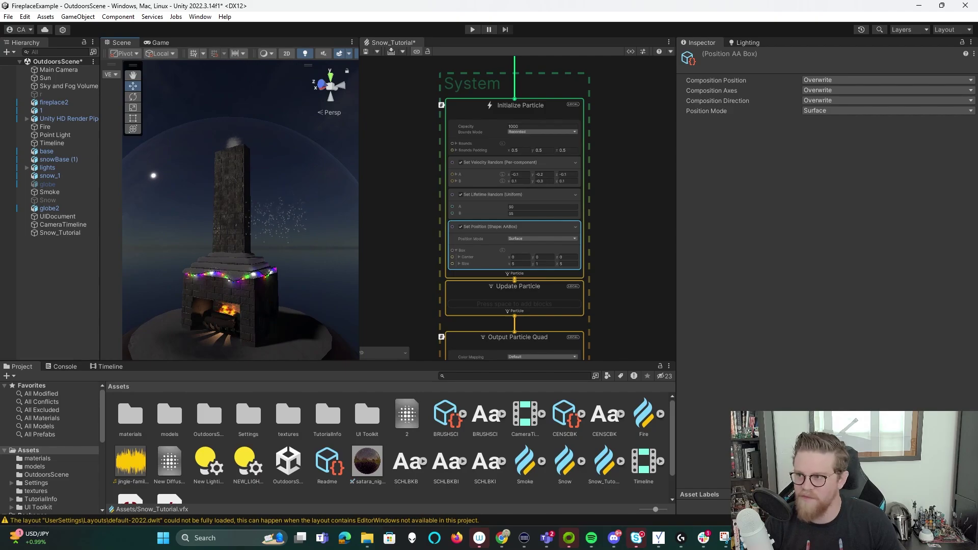
left_click_drag(255, 184, 168, 240, "alt")
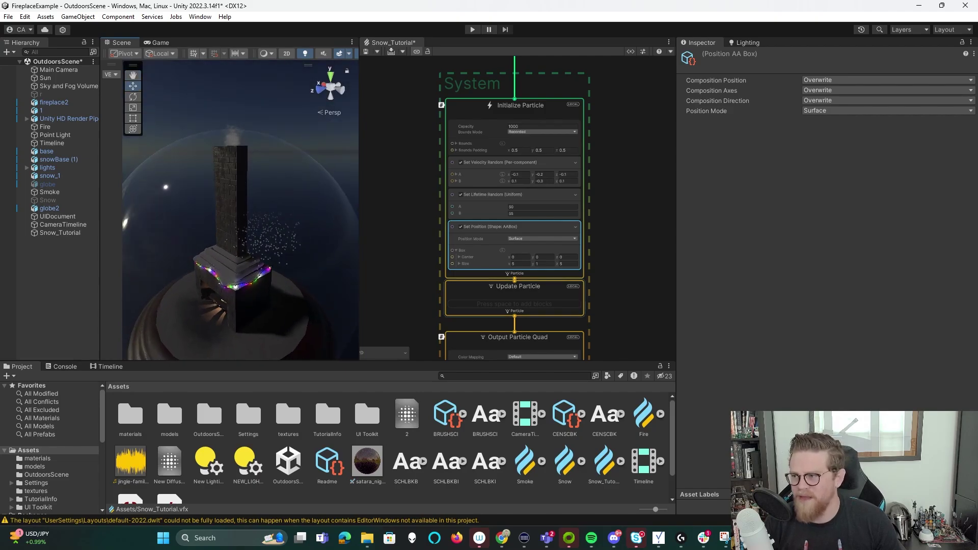
left_click(516, 264)
type("15")
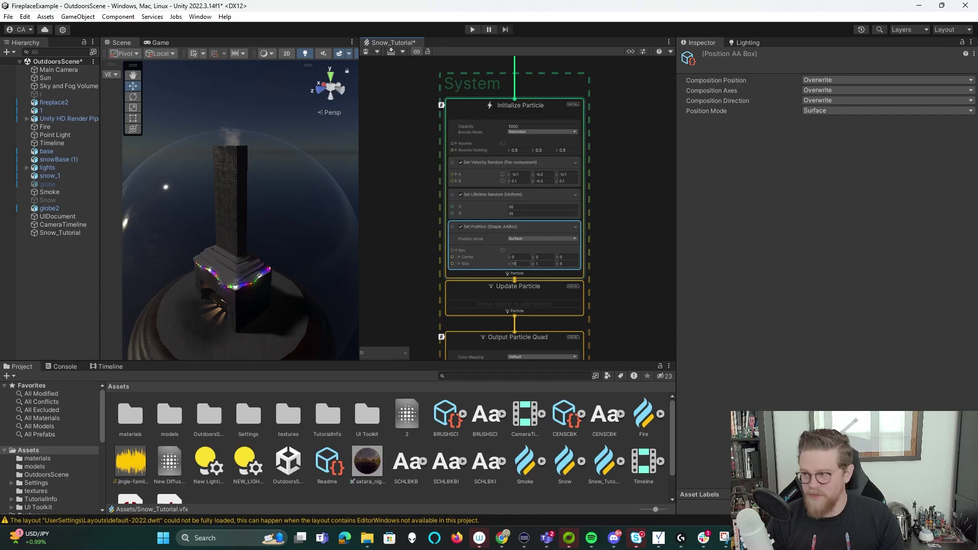
key("Tab")
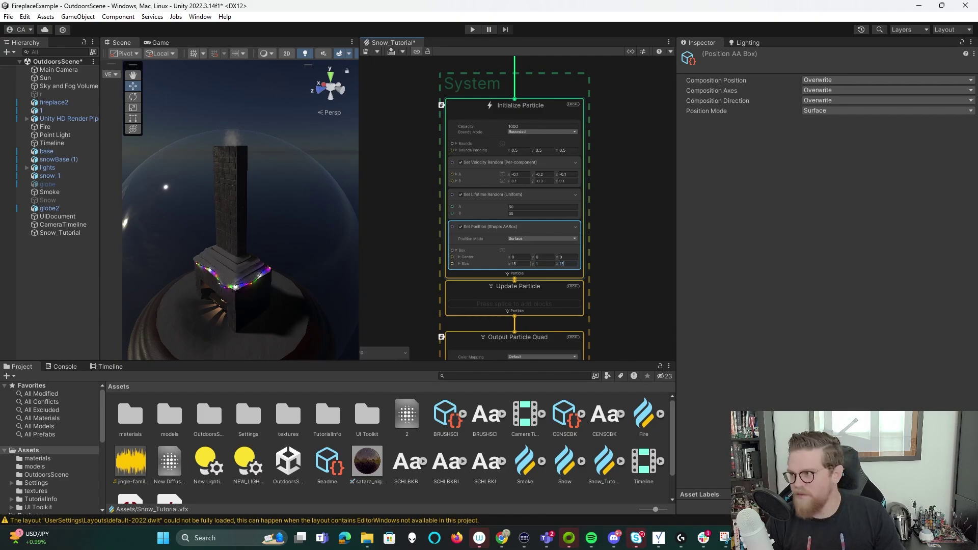
- Centre the Snow_Tutorial object over the fireplace by moving it to about X -0.49 and Z 0.27
left_click(60, 233)
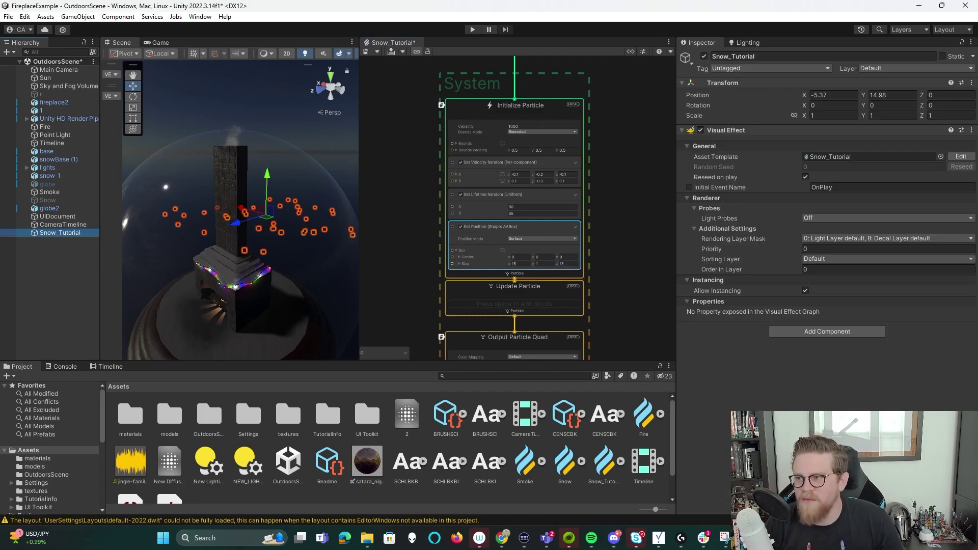
left_click_drag(266, 217, 237, 219)
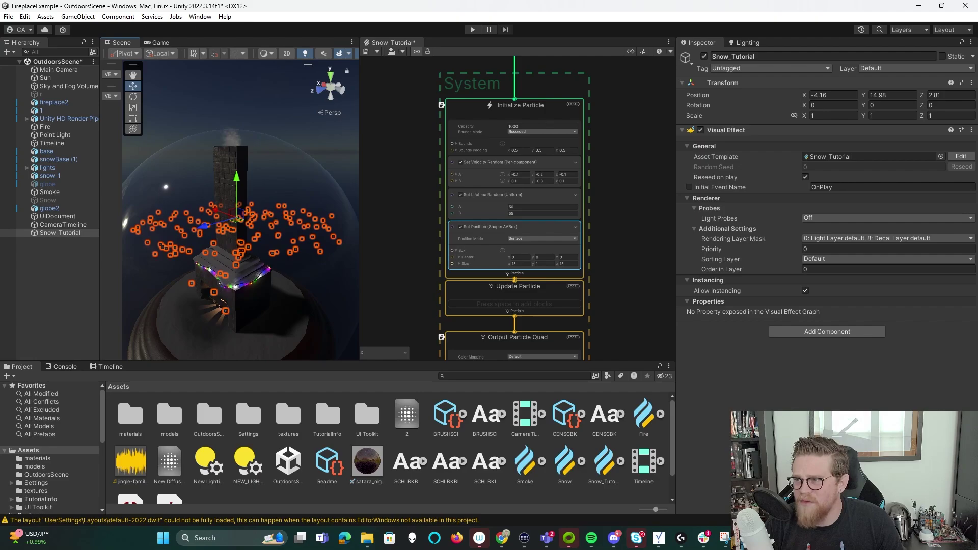
left_click(330, 88)
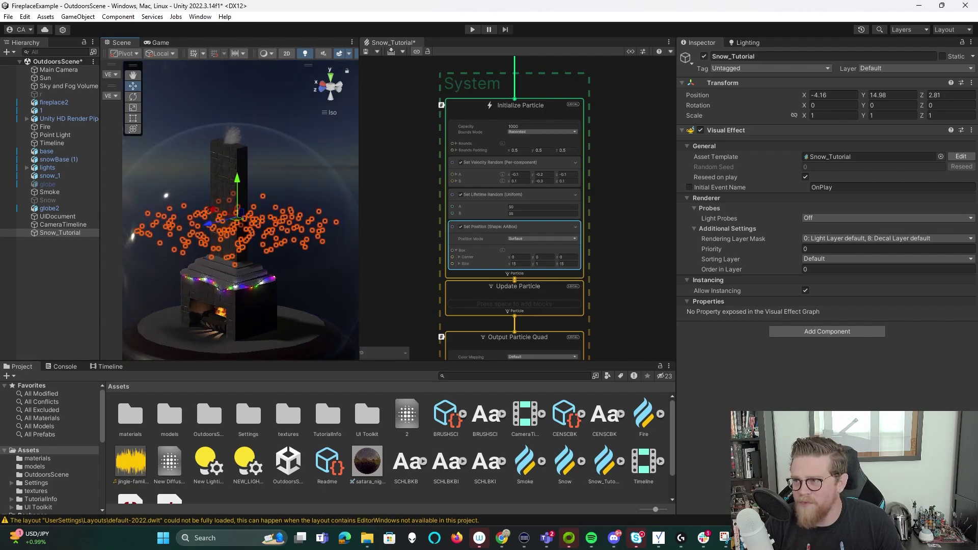
left_click(330, 76)
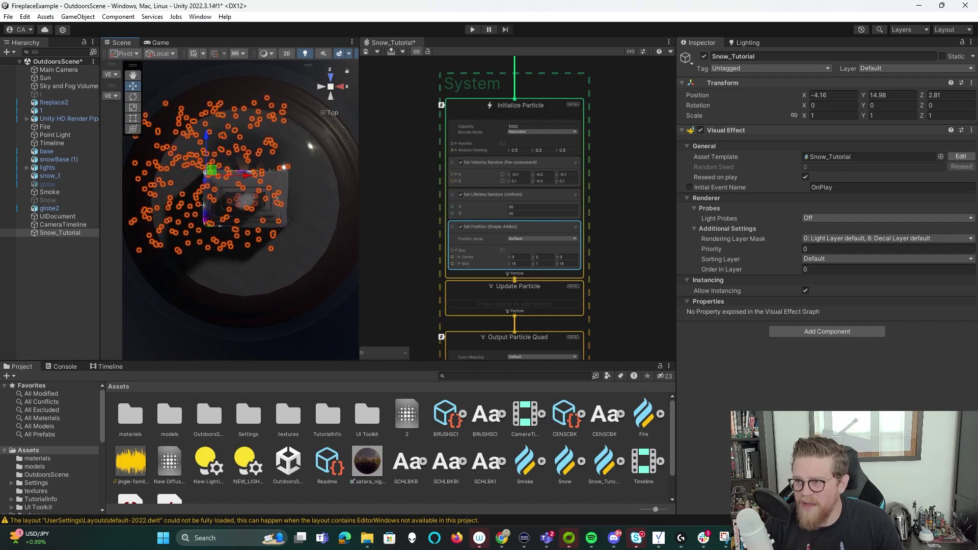
left_click_drag(212, 169, 246, 191)
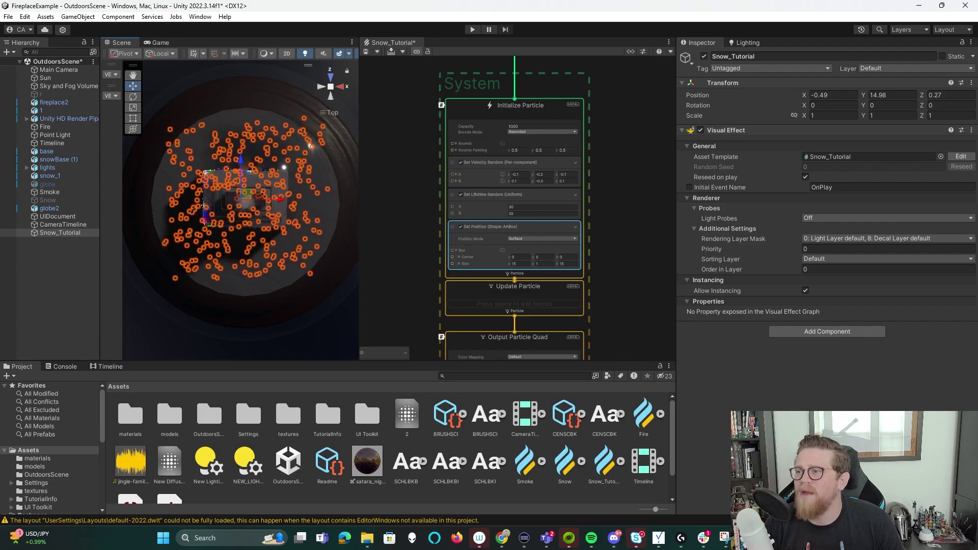
left_click(330, 87)
left_click_drag(229, 219, 331, 127, "alt")
left_click_drag(229, 245, 265, 165, "alt")
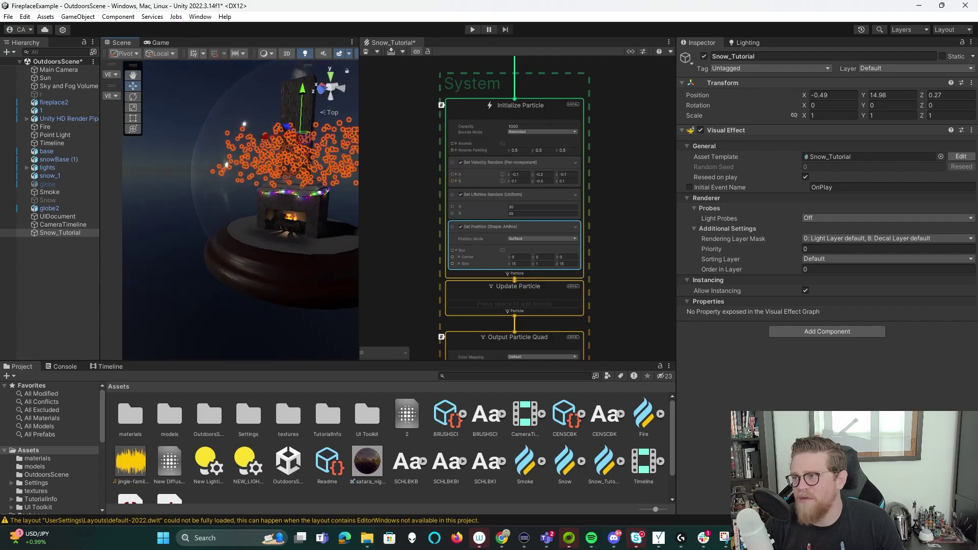
- Examine the falling snow around the fireplace from several angles and distances without the Snow_Tutorial selection markers
middle_click_drag(270, 173, 224, 188)
left_click(229, 311)
left_click_drag(229, 311, 248, 301, "alt")
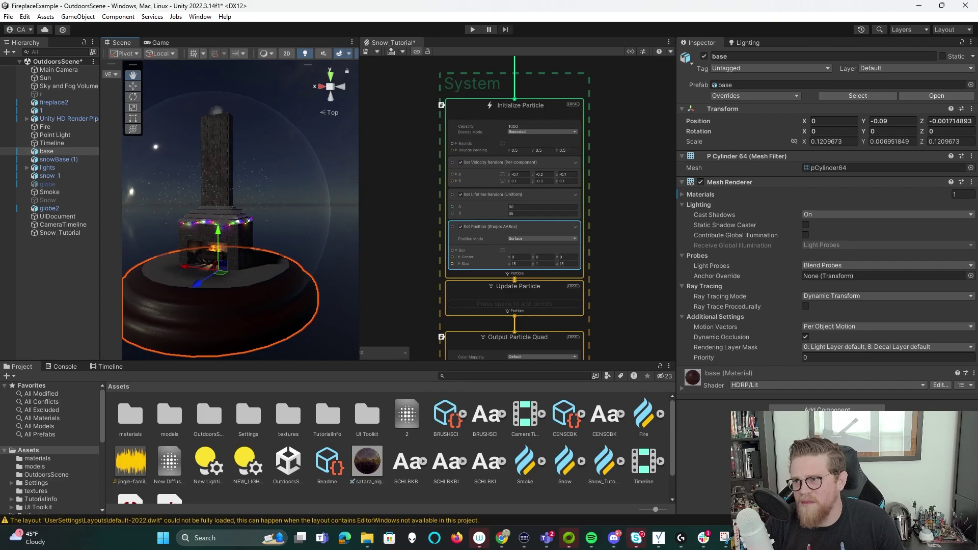
middle_click_drag(252, 219, 308, 231)
scroll(265, 255, "up", 3)
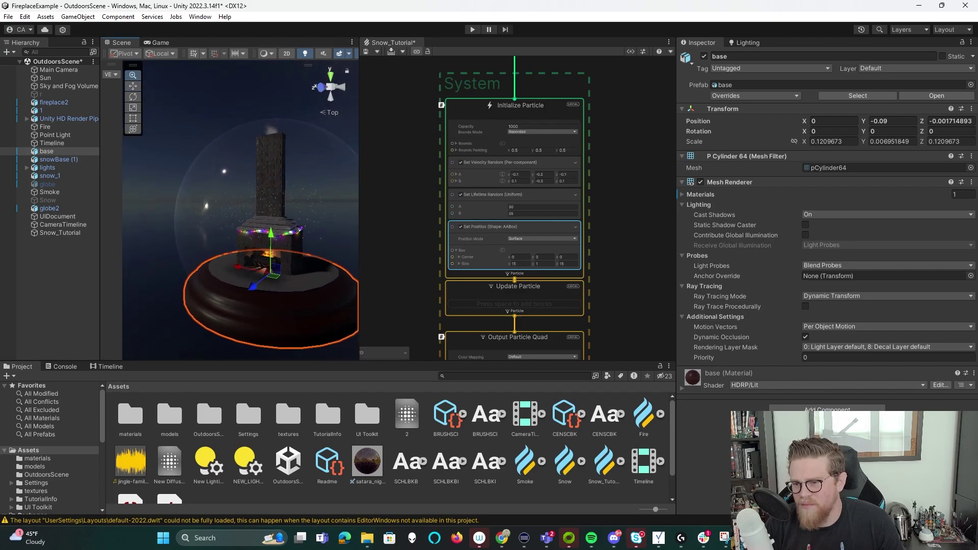
middle_click_drag(279, 260, 231, 263)
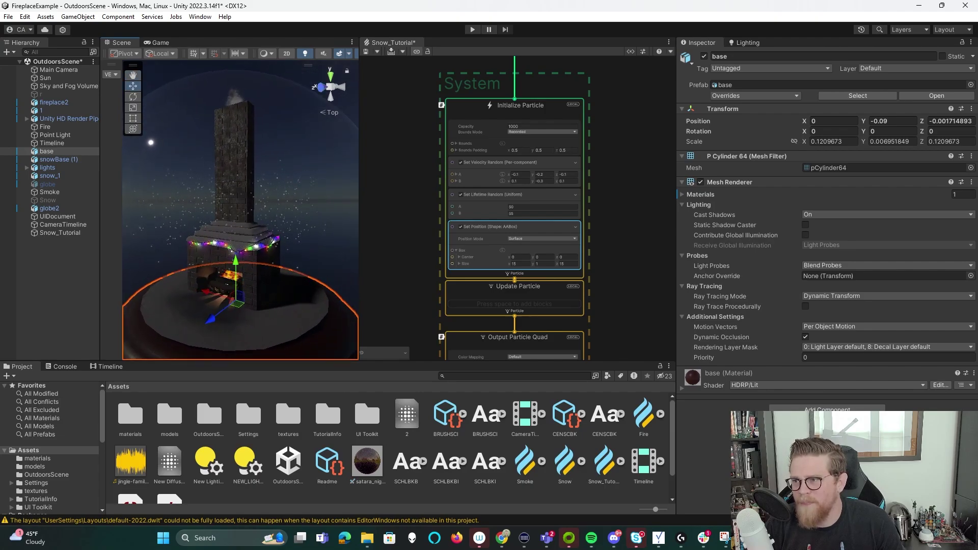
mouse_move(226, 284)
left_mouse_down("alt")
mouse_move(127, 276)
mouse_move(227, 285)
left_mouse_up("alt")
- Add a Turbulence block to the Update Particle context of the Snow_Tutorial graph
scroll(488, 272, "down", 5)
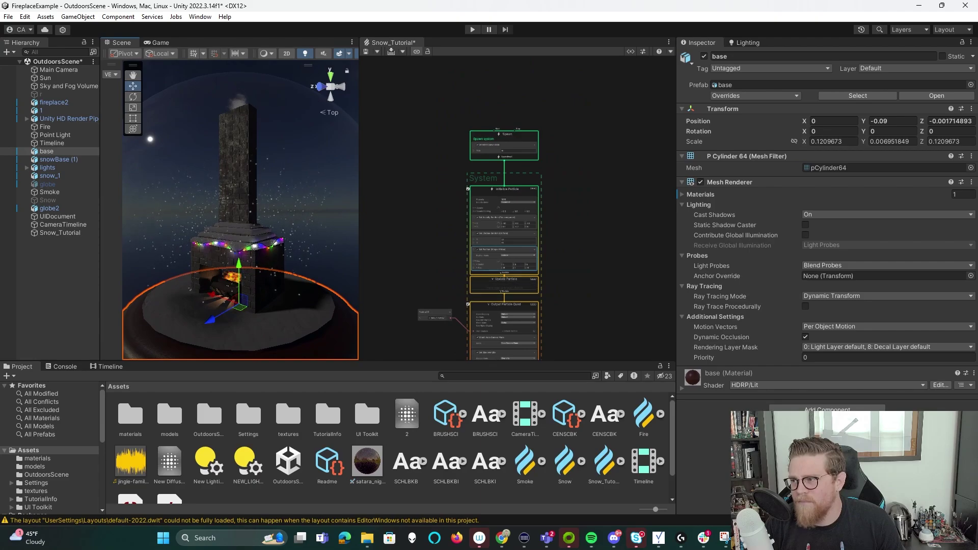
middle_click_drag(562, 314, 575, 260)
scroll(575, 260, "up", 6)
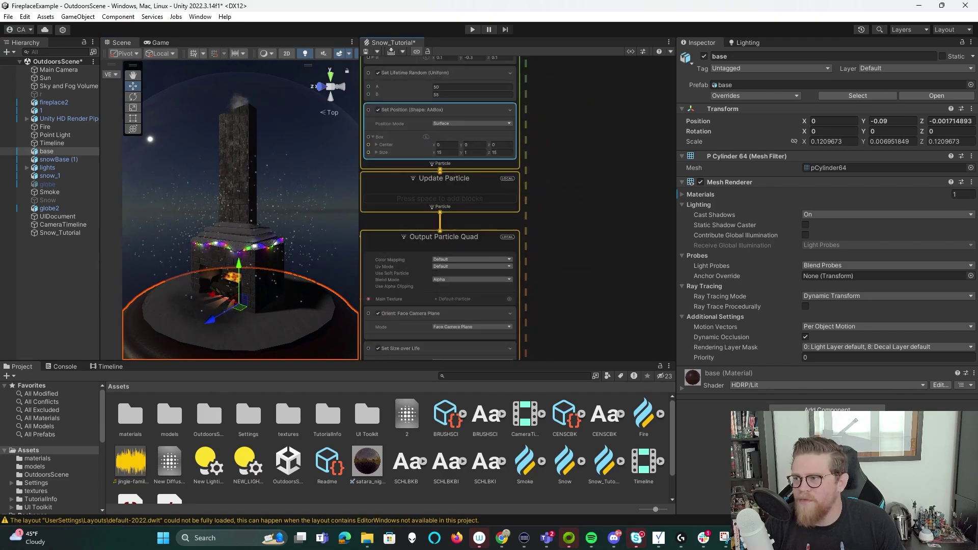
left_click(458, 187)
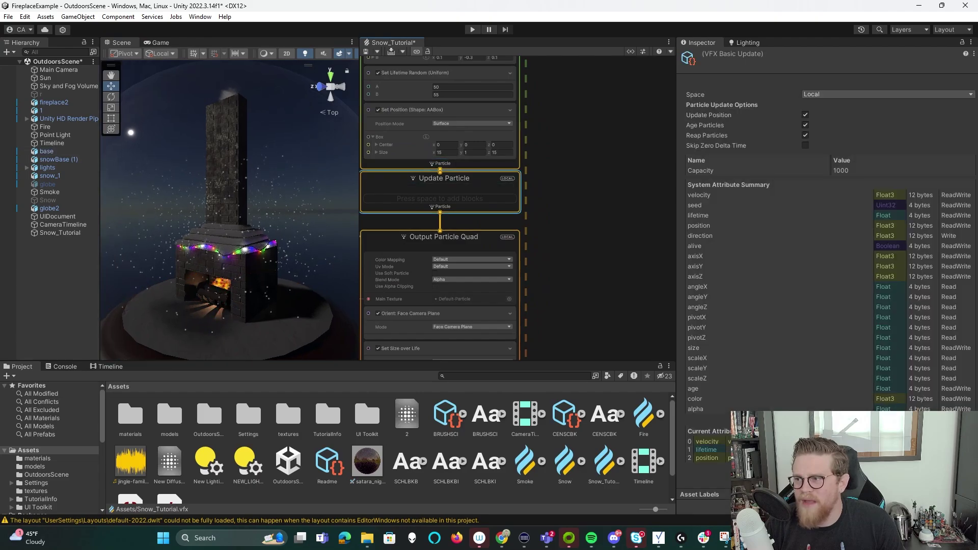
key("space")
type("turb")
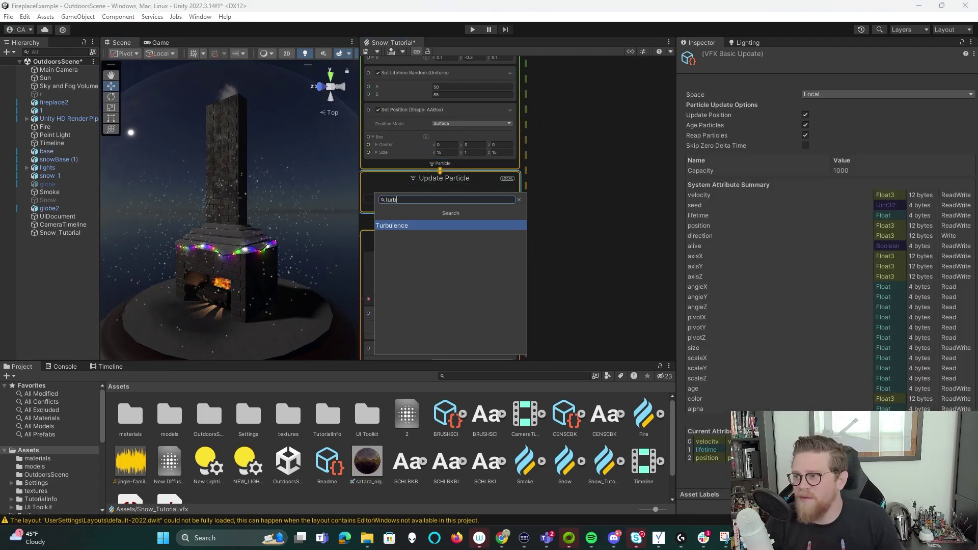
key("Return")
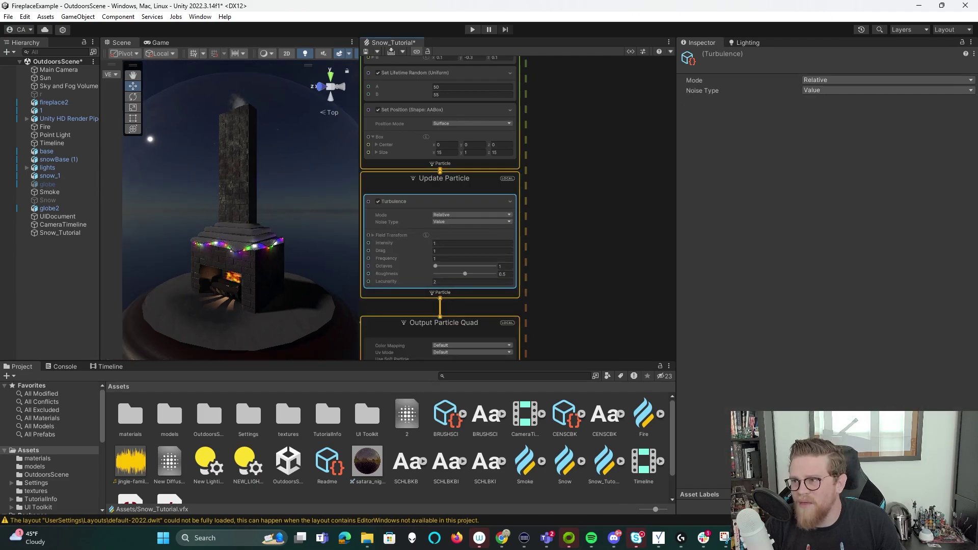
- Set the Turbulence block's Intensity to 0.1 and check the snow's drift around the chimney
mouse_move(232, 229)
left_mouse_down("alt")
mouse_move(265, 230)
mouse_move(204, 228)
mouse_move(255, 229)
mouse_move(224, 204)
mouse_move(163, 200)
mouse_move(135, 250)
mouse_move(224, 234)
left_mouse_up("alt")
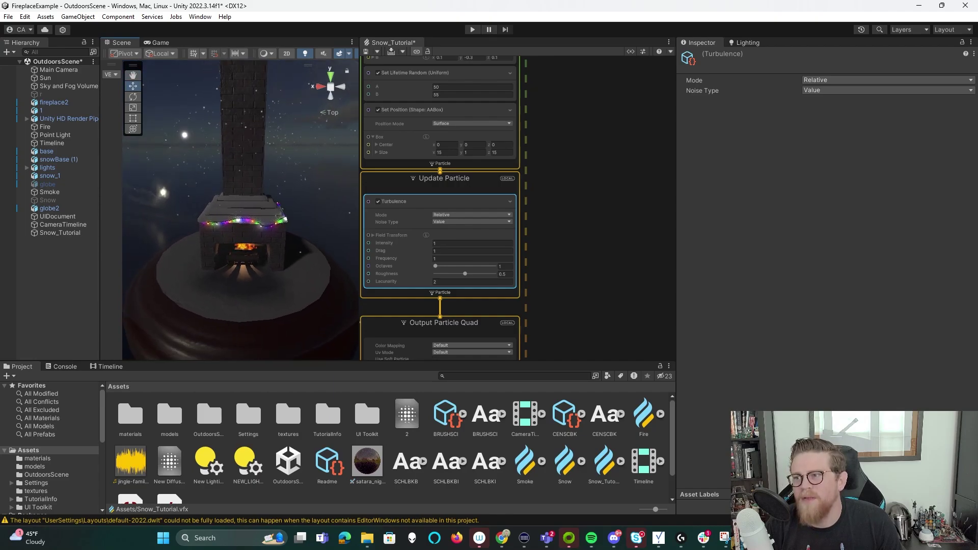
scroll(239, 209, "down", 3)
right_click_drag(240, 208, 230, 206, "alt")
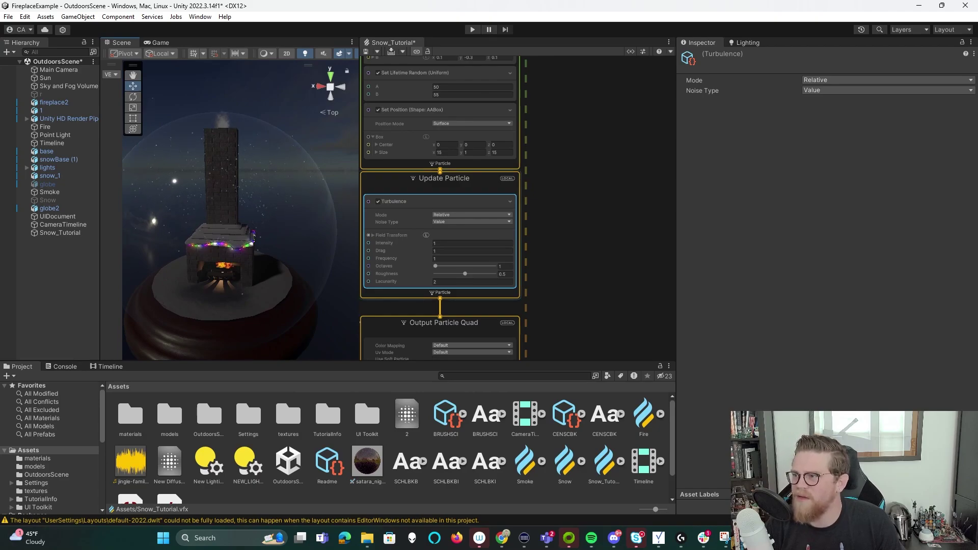
left_click(457, 244)
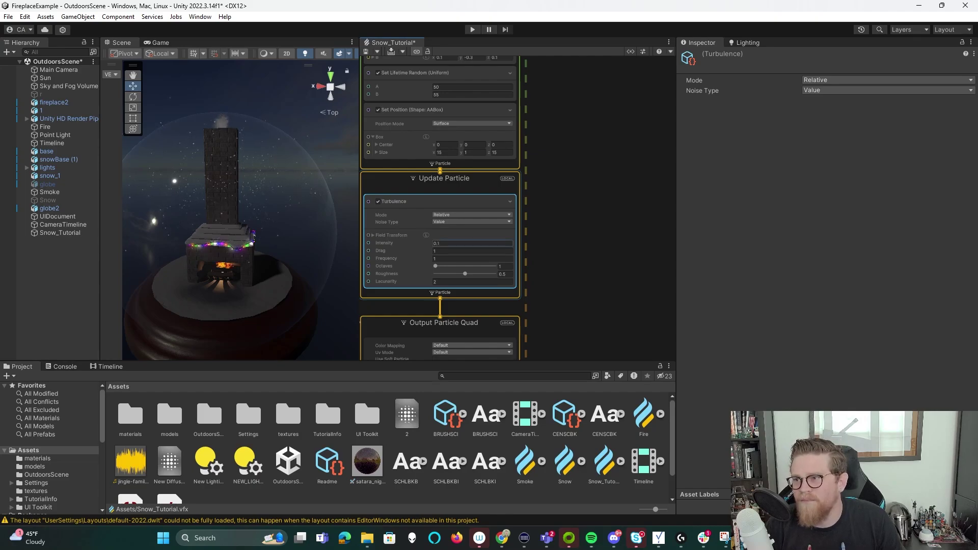
scroll(240, 209, "up", 2)
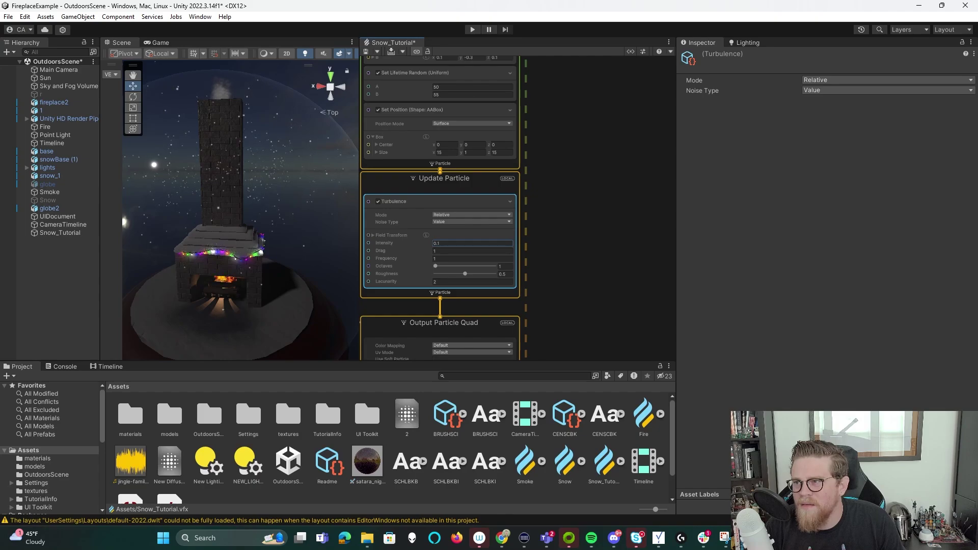
mouse_move(240, 209)
middle_mouse_down()
mouse_move(251, 231)
mouse_move(249, 209)
middle_mouse_up()
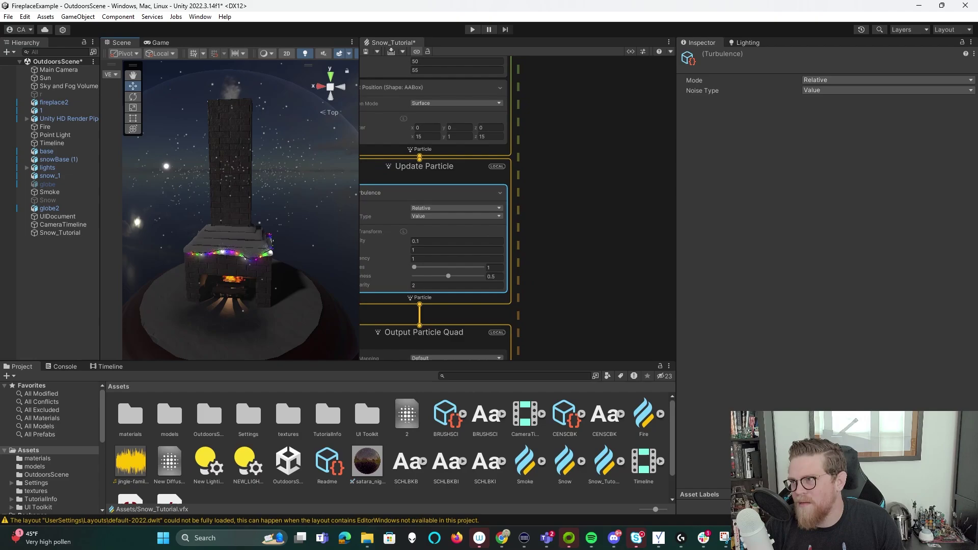
- Add an Add Velocity block below Turbulence in the Update Particle context, with a Y velocity of -0.1
scroll(557, 262, "down", 2)
middle_click_drag(557, 262, 570, 285)
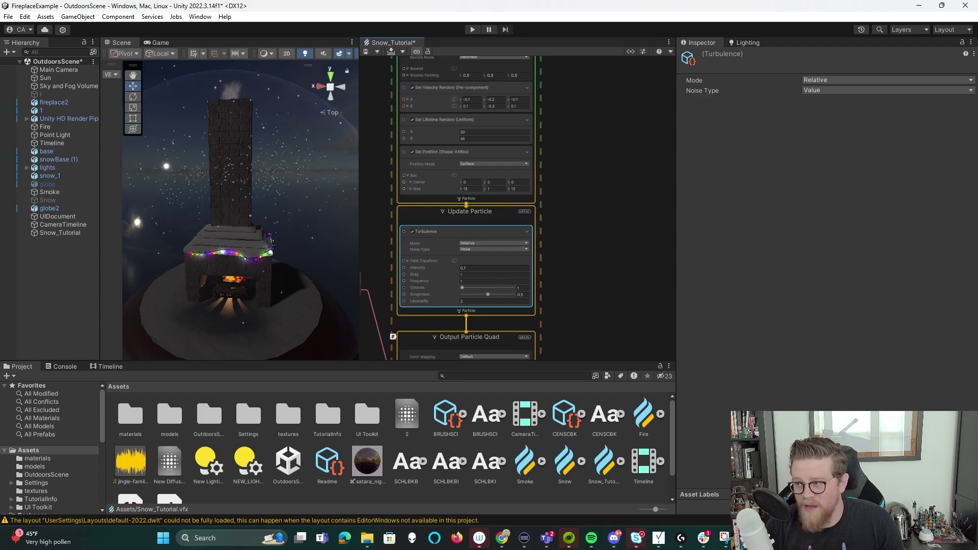
middle_click_drag(570, 204, 563, 175)
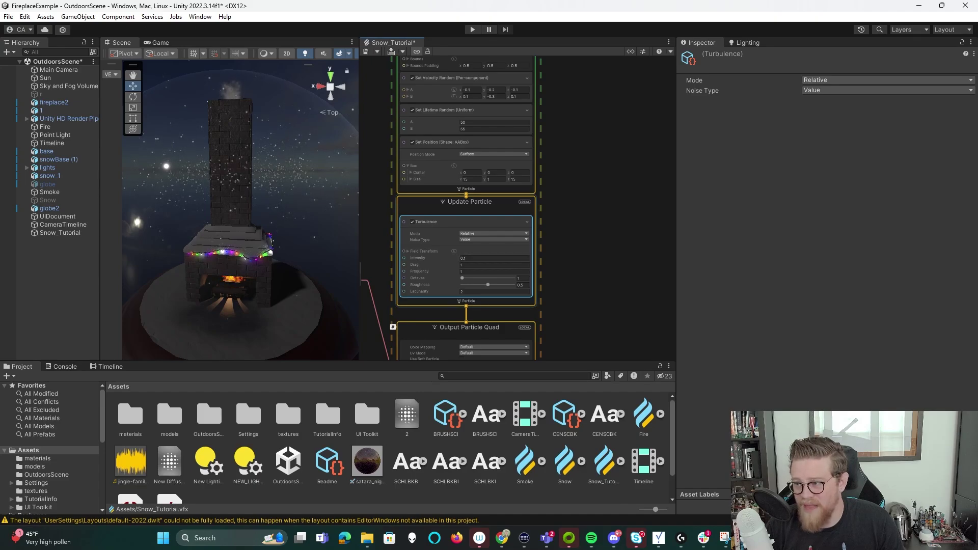
right_click(486, 302)
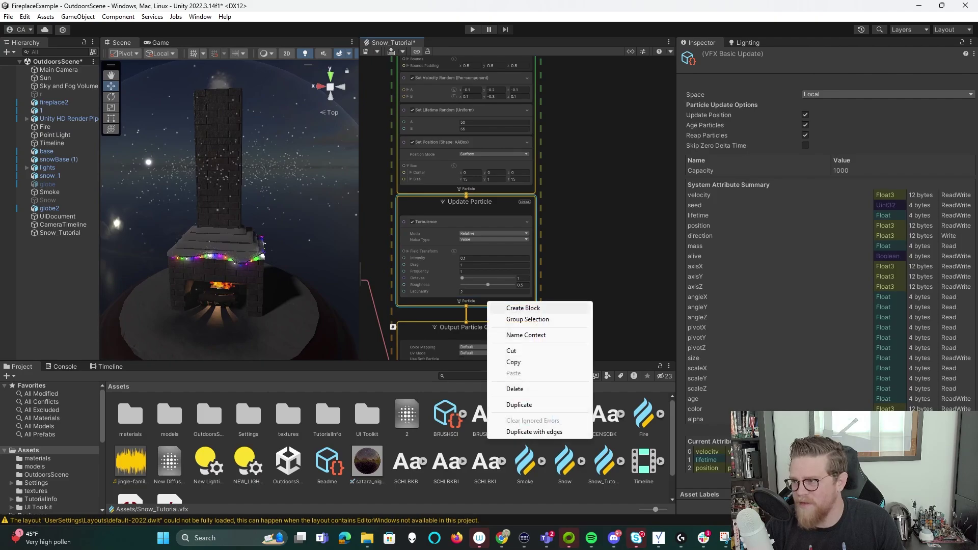
left_click(523, 308)
type("velo")
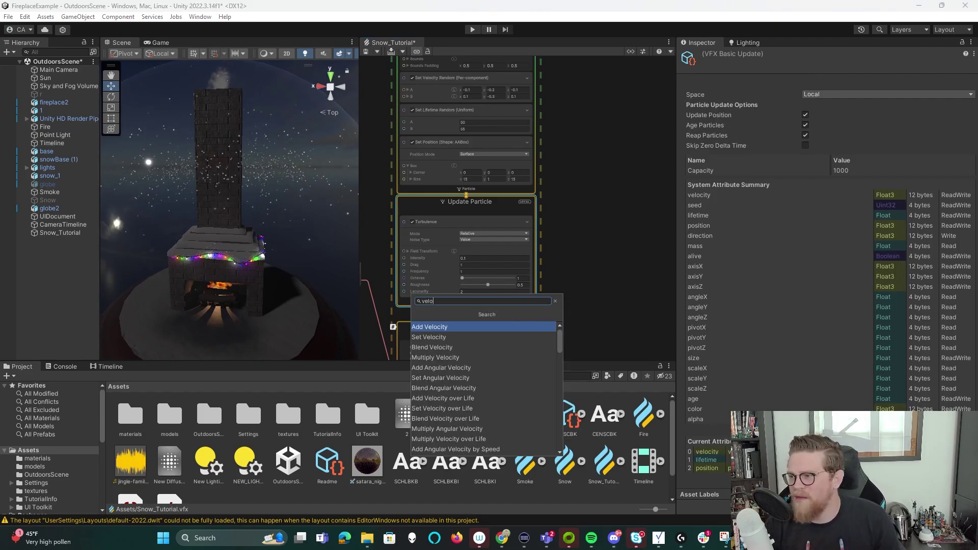
key("Escape")
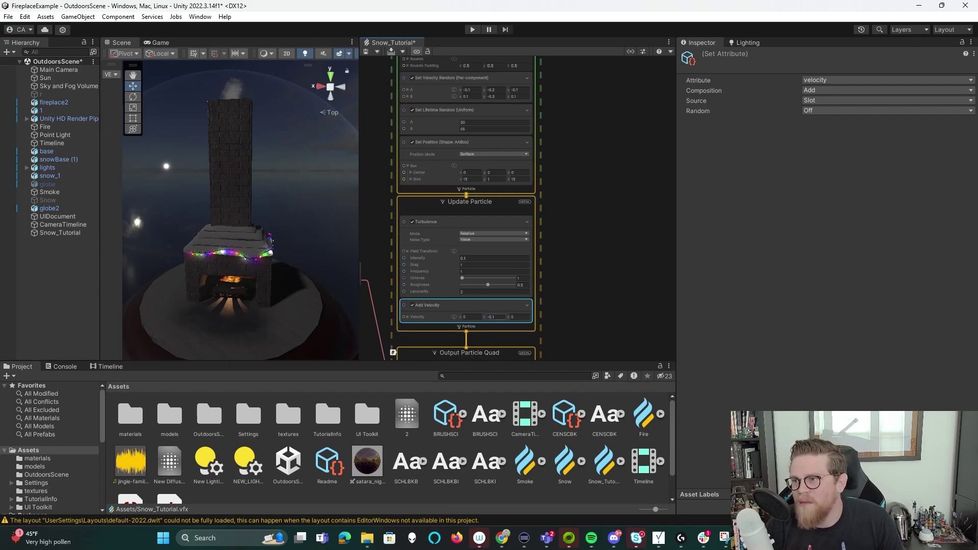
- Select the Snow_Tutorial object to show its particles and set the Add Velocity block's Y value to -0.001
left_click(60, 232)
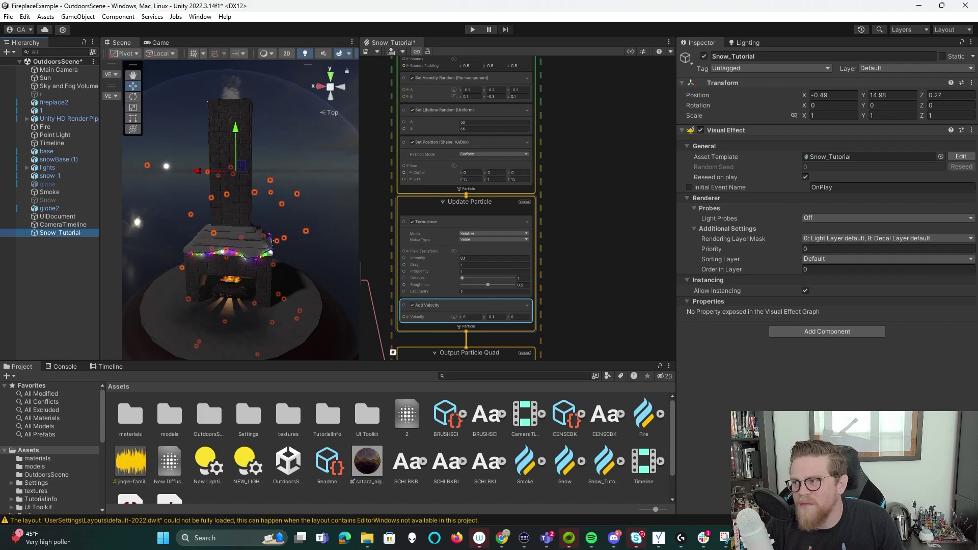
left_click(492, 316)
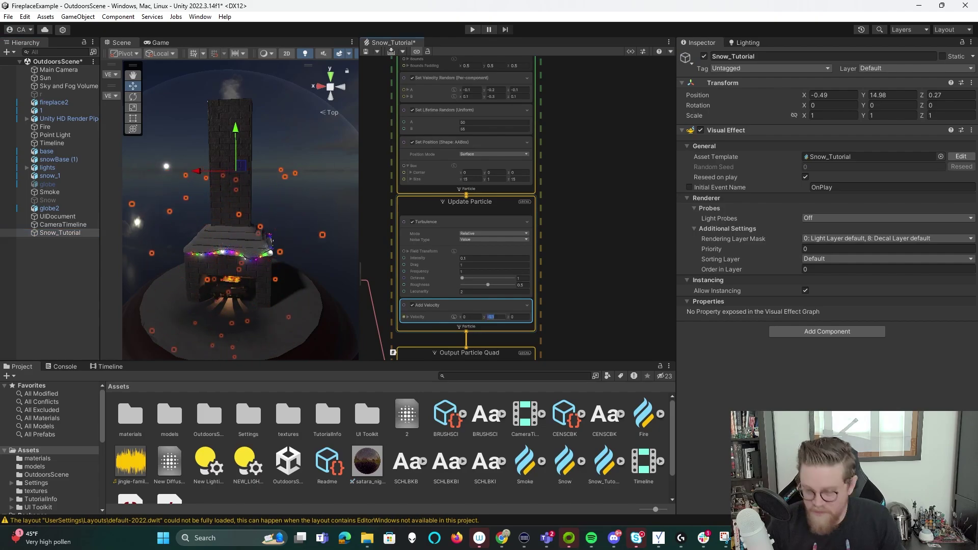
type("-.0")
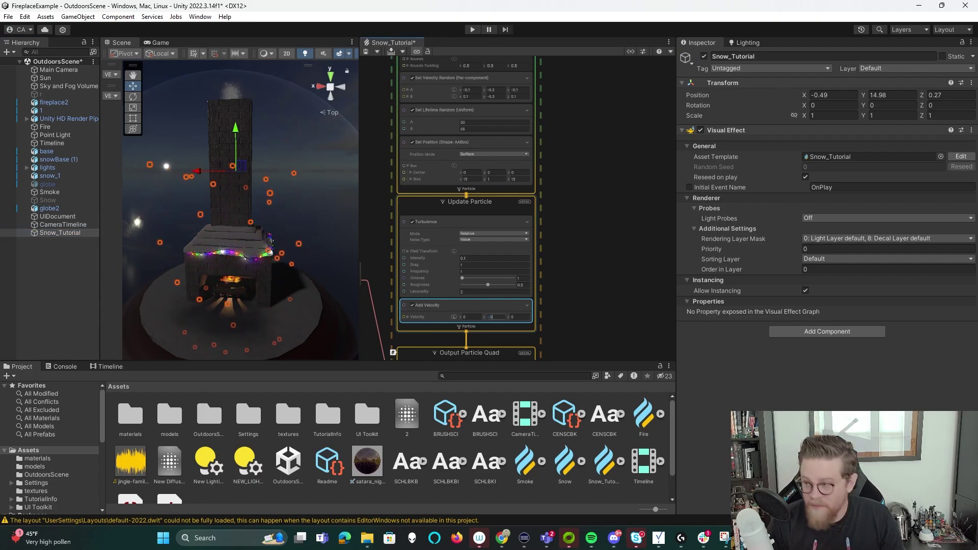
type(".001")
key("Return")
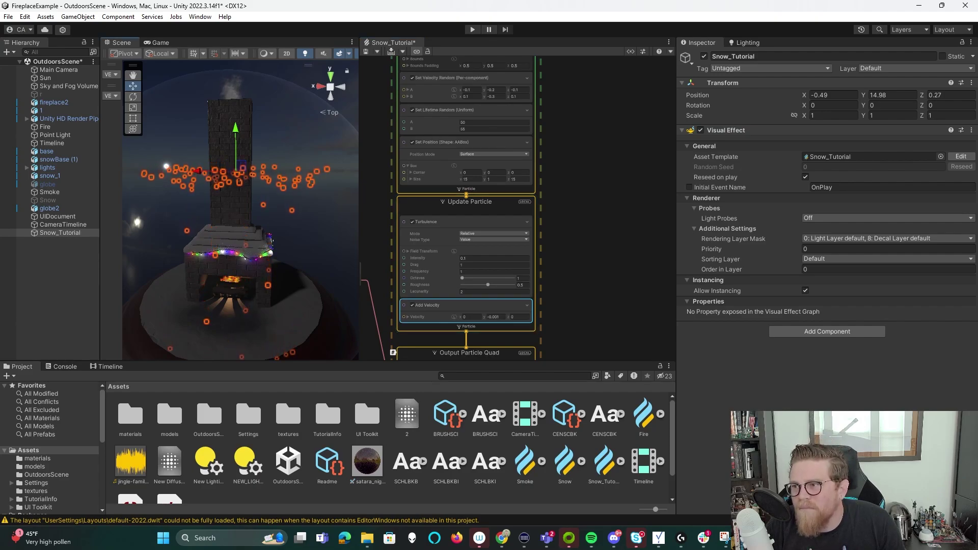
- Deselect the snow effect and examine the snowfall inside the globe from closer and farther viewpoints
left_click_drag(295, 255, 310, 251, "alt")
left_click(310, 251)
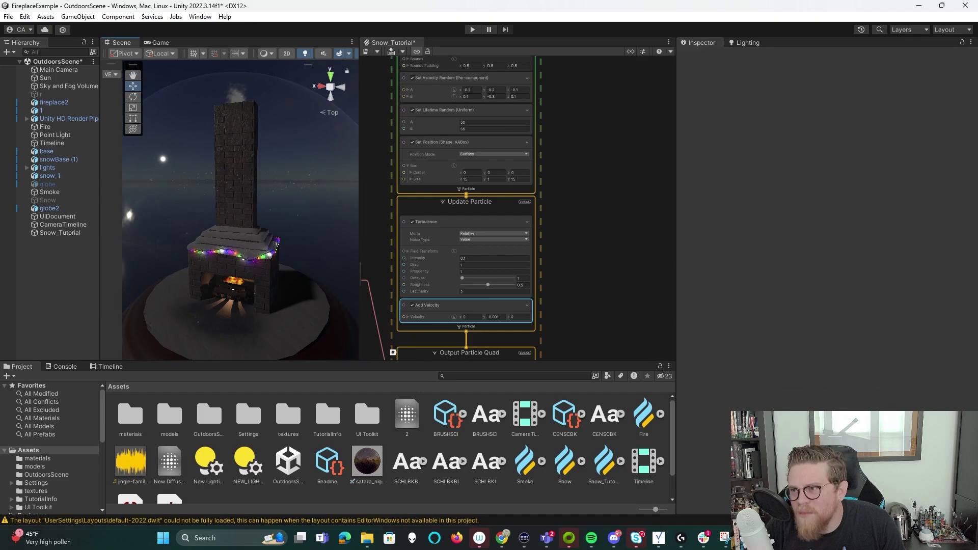
mouse_move(301, 253)
right_mouse_down("alt")
mouse_move(255, 257)
mouse_move(311, 249)
right_mouse_up("alt")
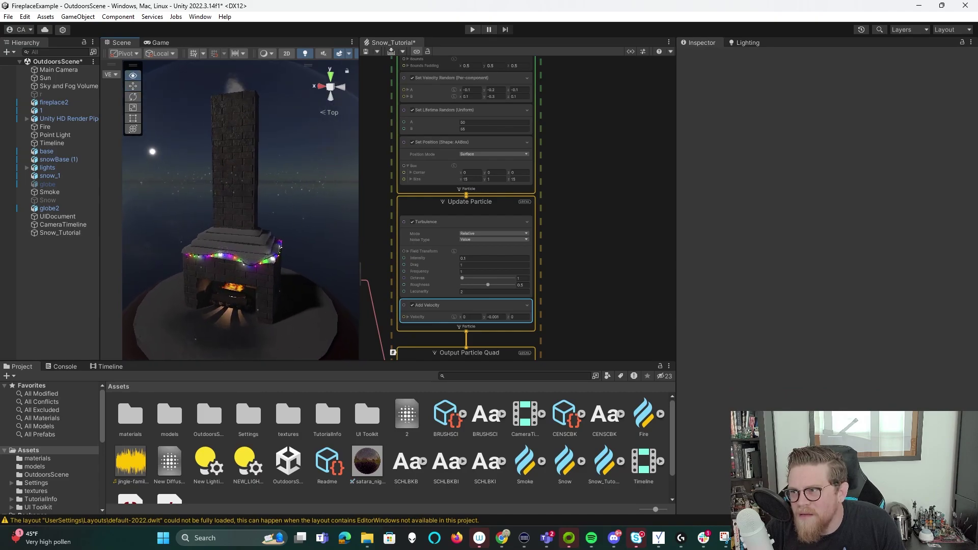
left_click_drag(285, 250, 271, 235, "alt")
scroll(214, 257, "down", 5)
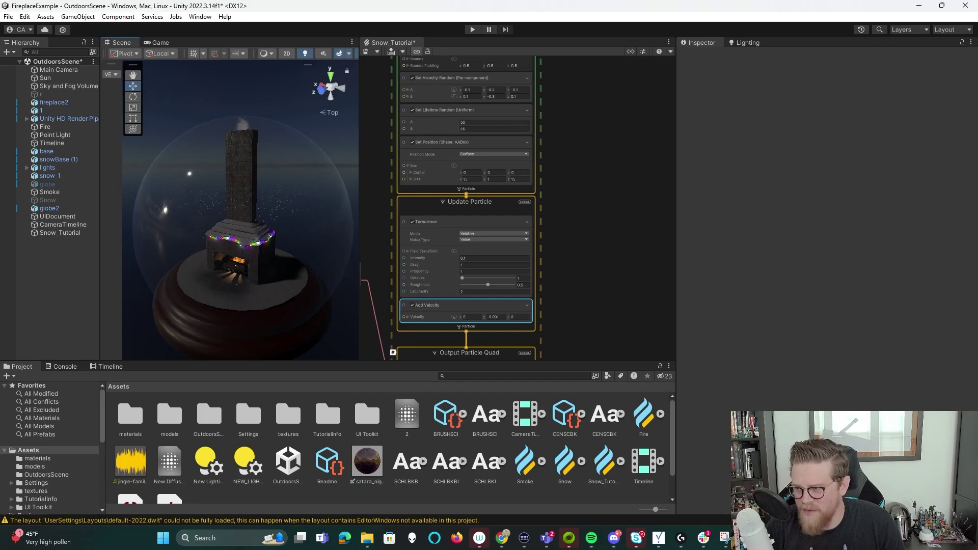
- Review the graph's Initialize, Update and Output Particle contexts and compare them with the snowfall in the globe
scroll(481, 229, "down", 2)
middle_click_drag(481, 229, 501, 226)
middle_click_drag(490, 285, 480, 338)
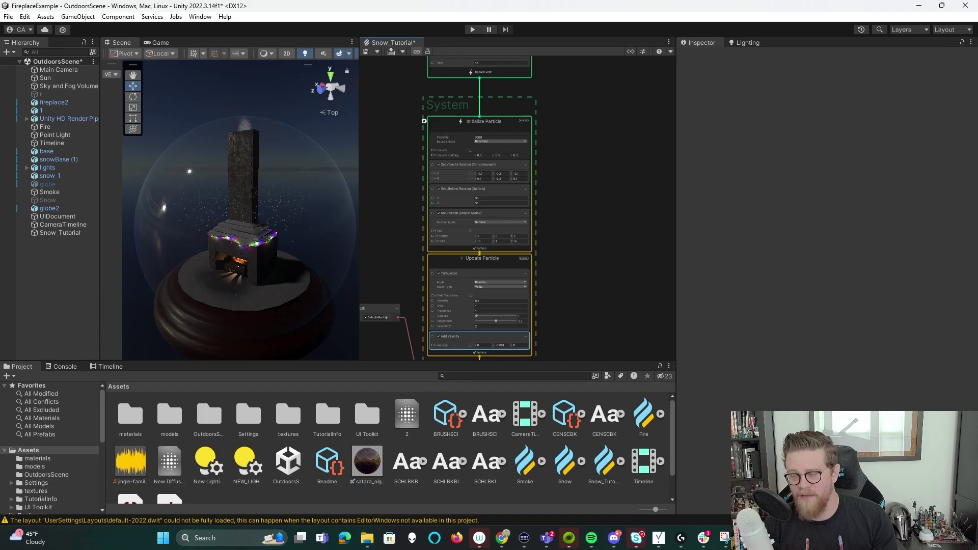
middle_click_drag(483, 304, 483, 231)
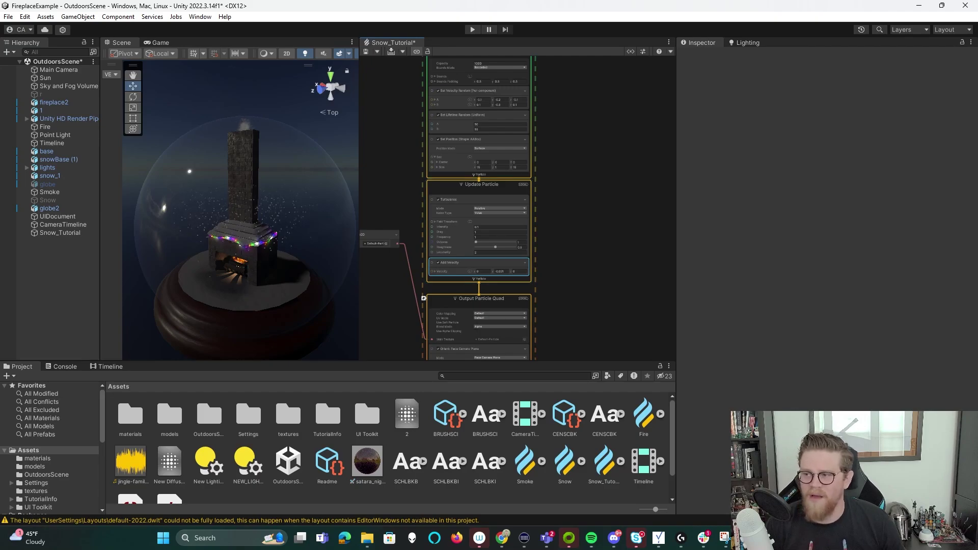
middle_click_drag(495, 294, 500, 195)
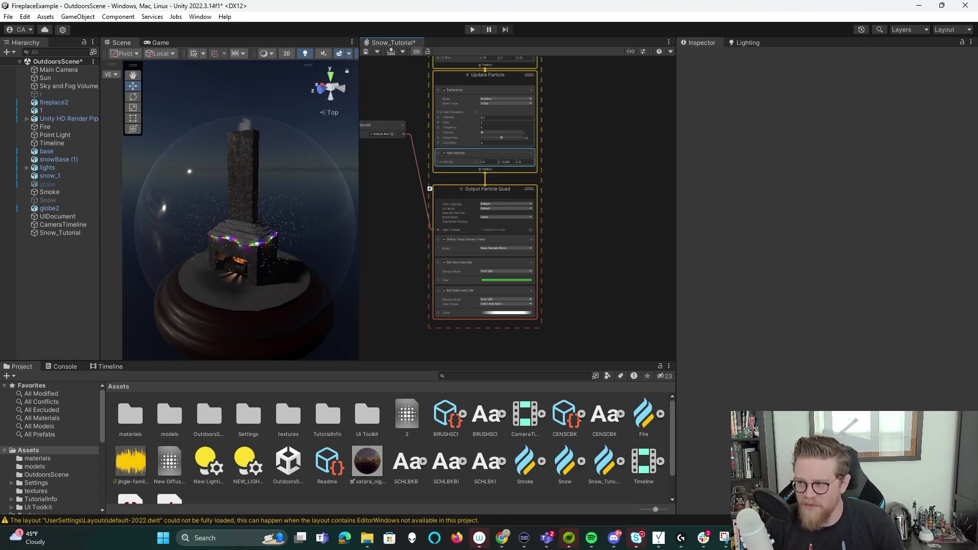
middle_click_drag(560, 204, 594, 236)
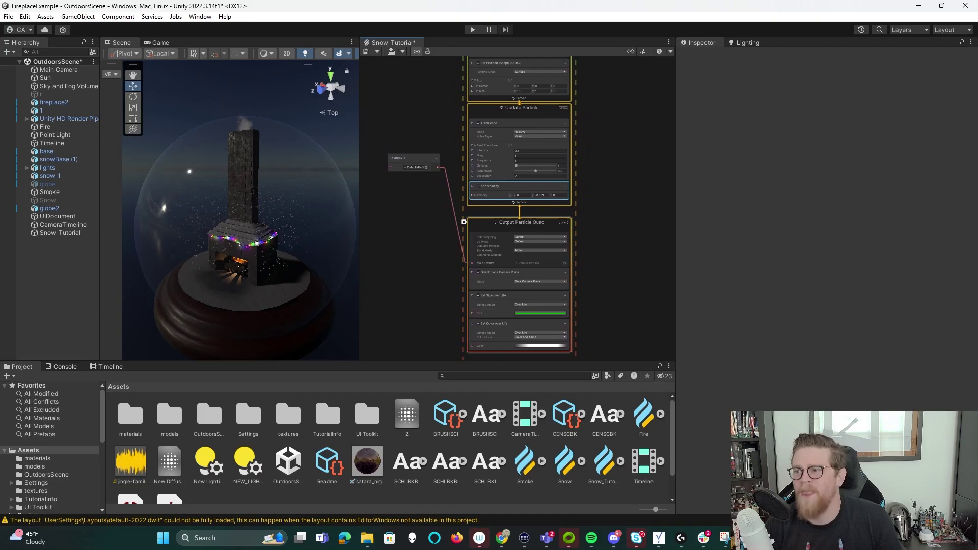
left_click_drag(240, 204, 211, 184, "alt")
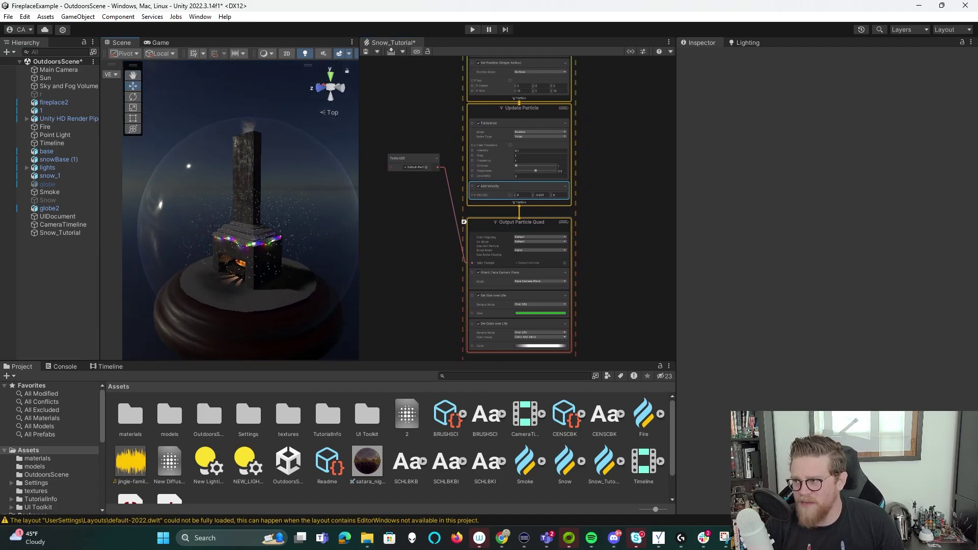
middle_click_drag(606, 178, 582, 170)
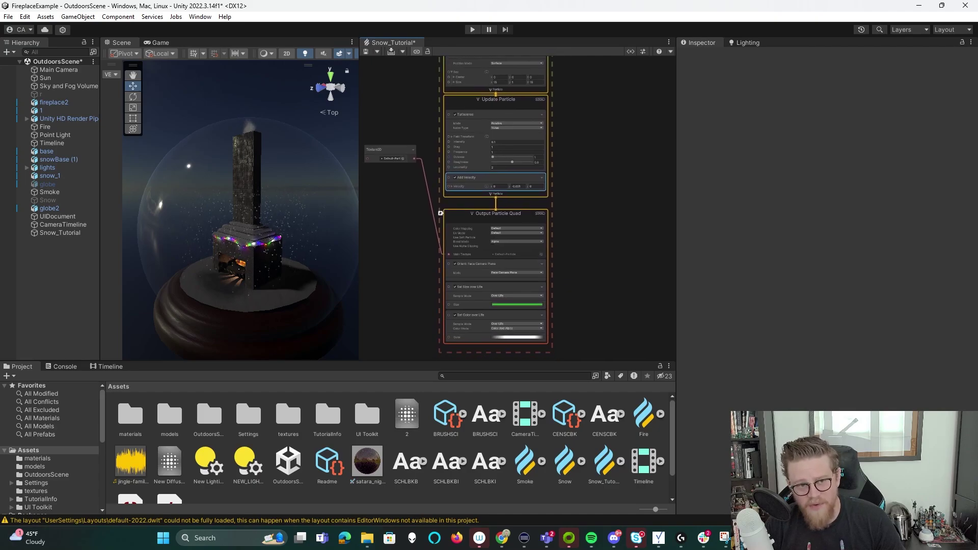